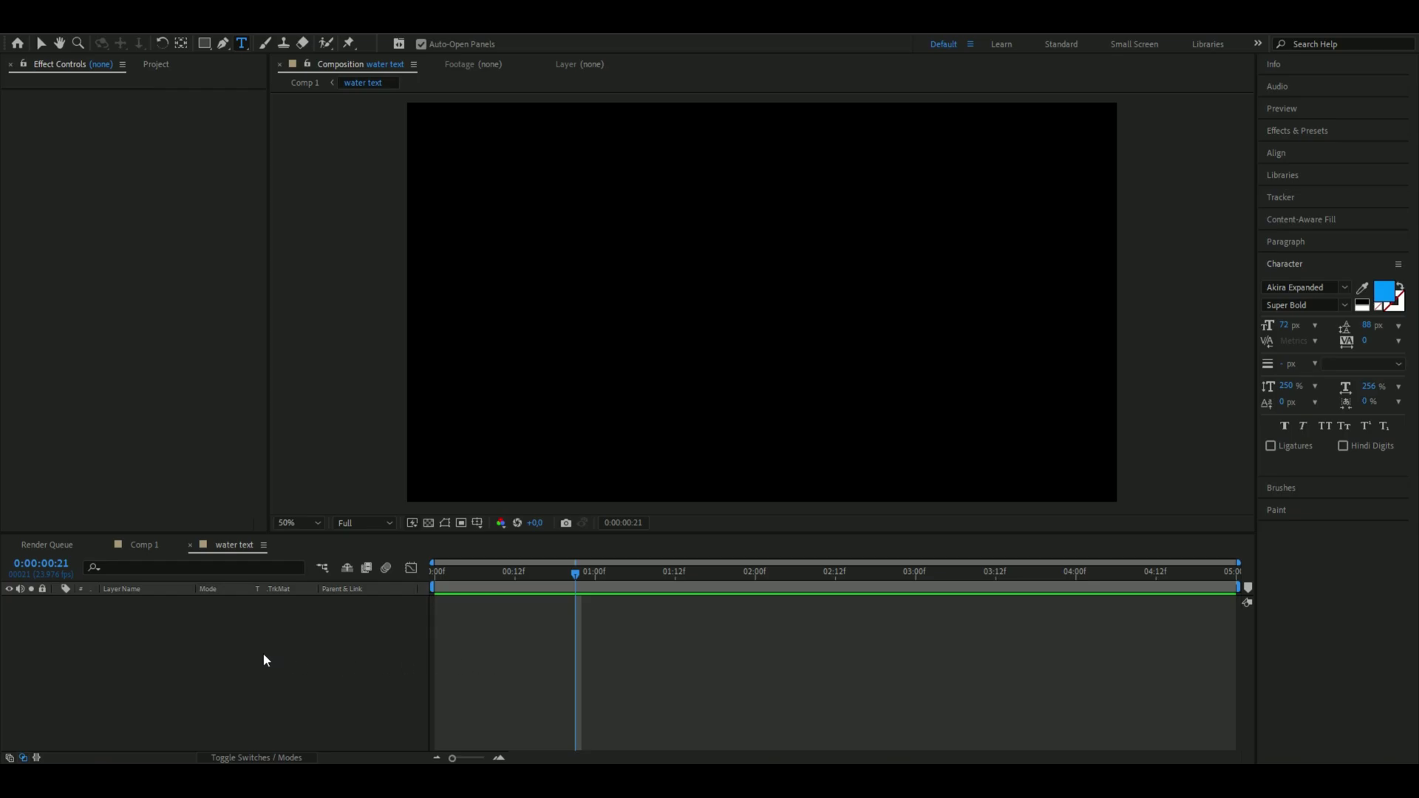
Create a text layer on the canvas reading 'Water' and finish editing it.
right_click(186, 634)
left_click(248, 432)
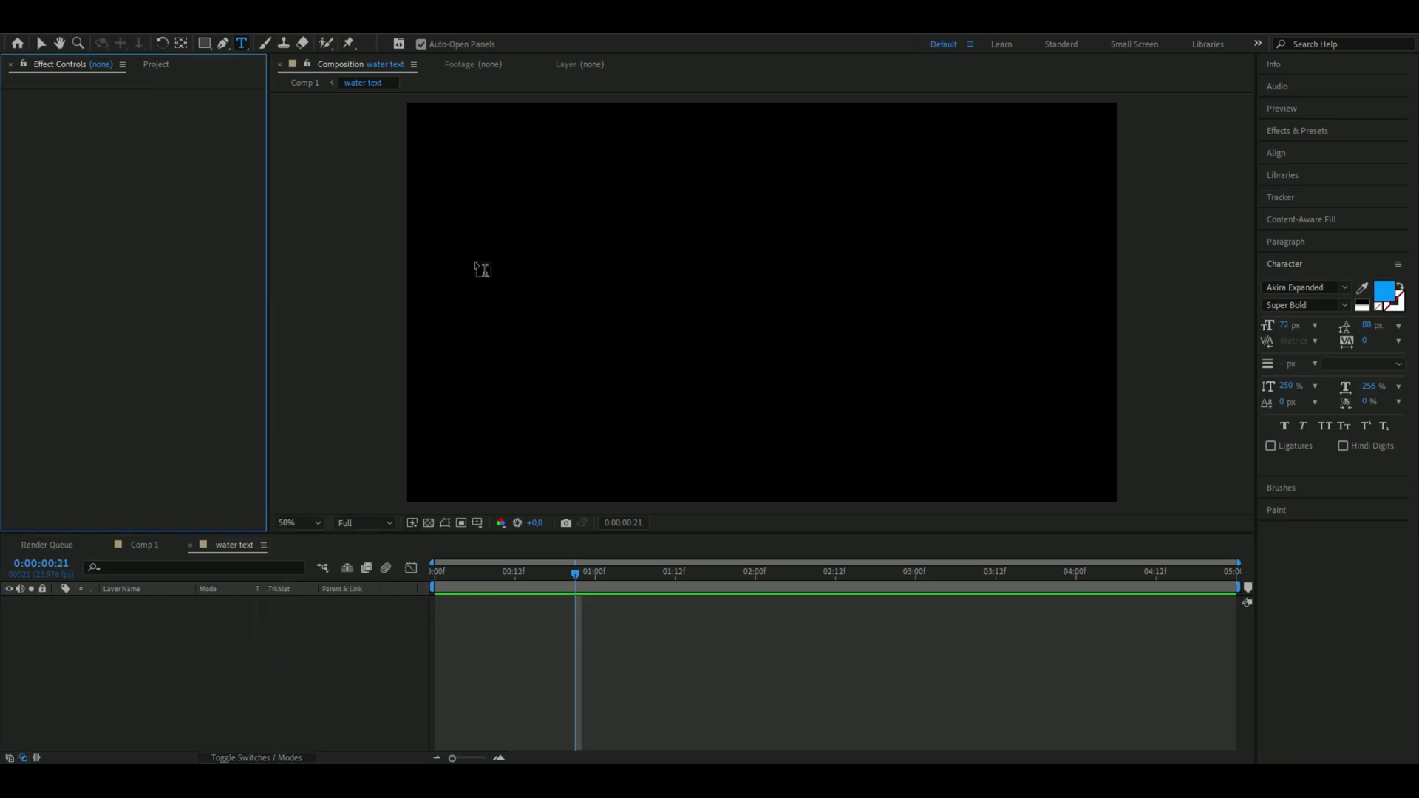
left_click(241, 43)
left_click(666, 292)
type("Water")
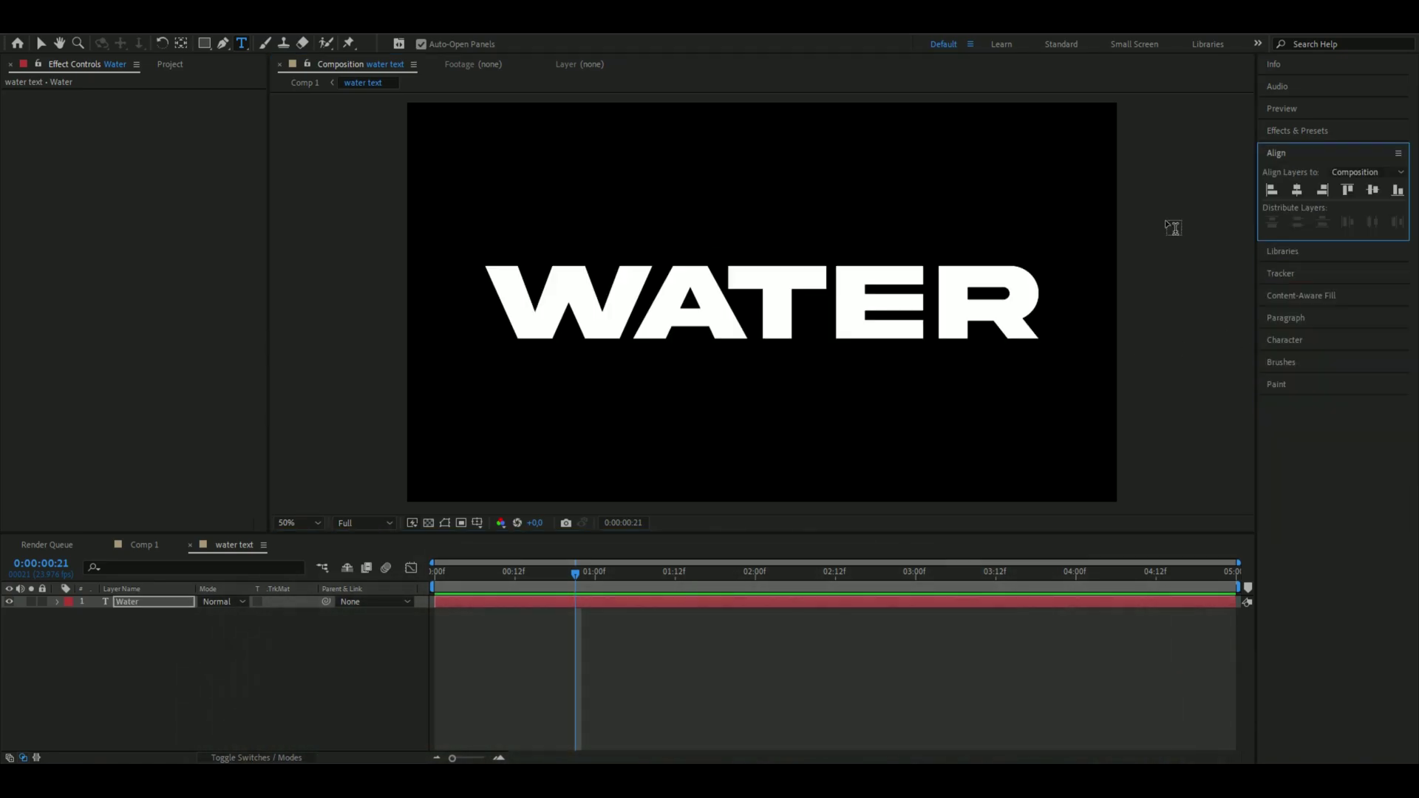
key("F2")
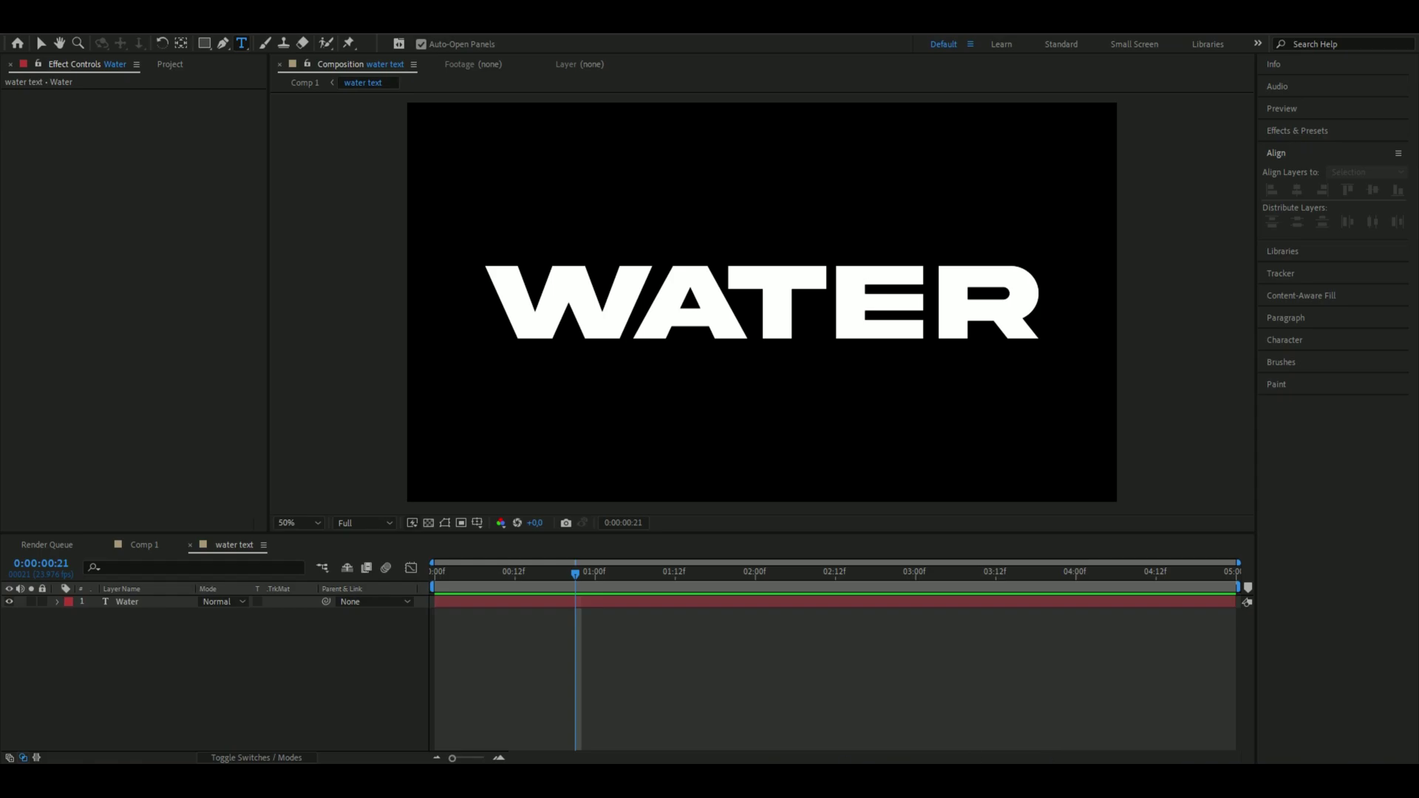
Create a new solid layer with the default full-frame settings.
right_click(152, 667)
mouse_move(197, 484)
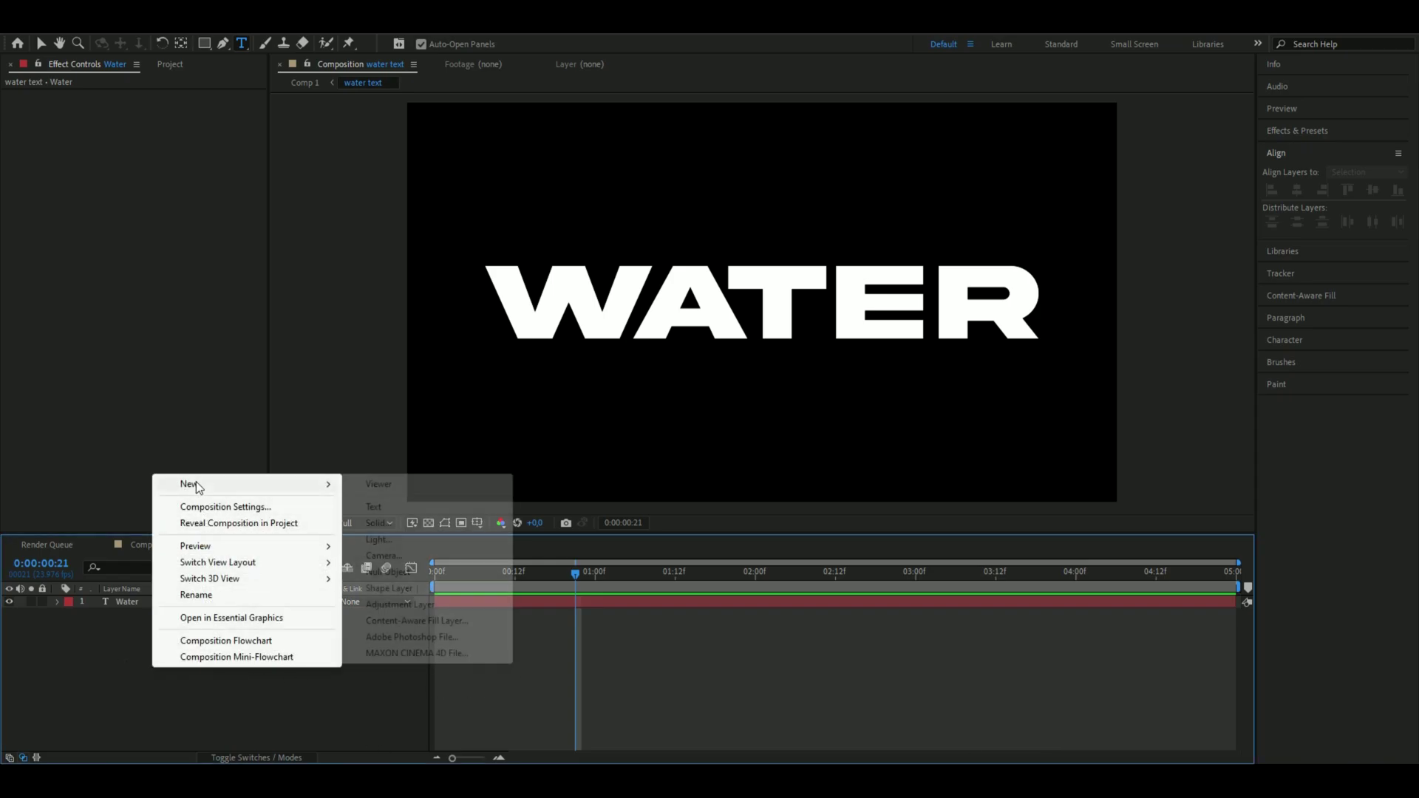
left_click(420, 522)
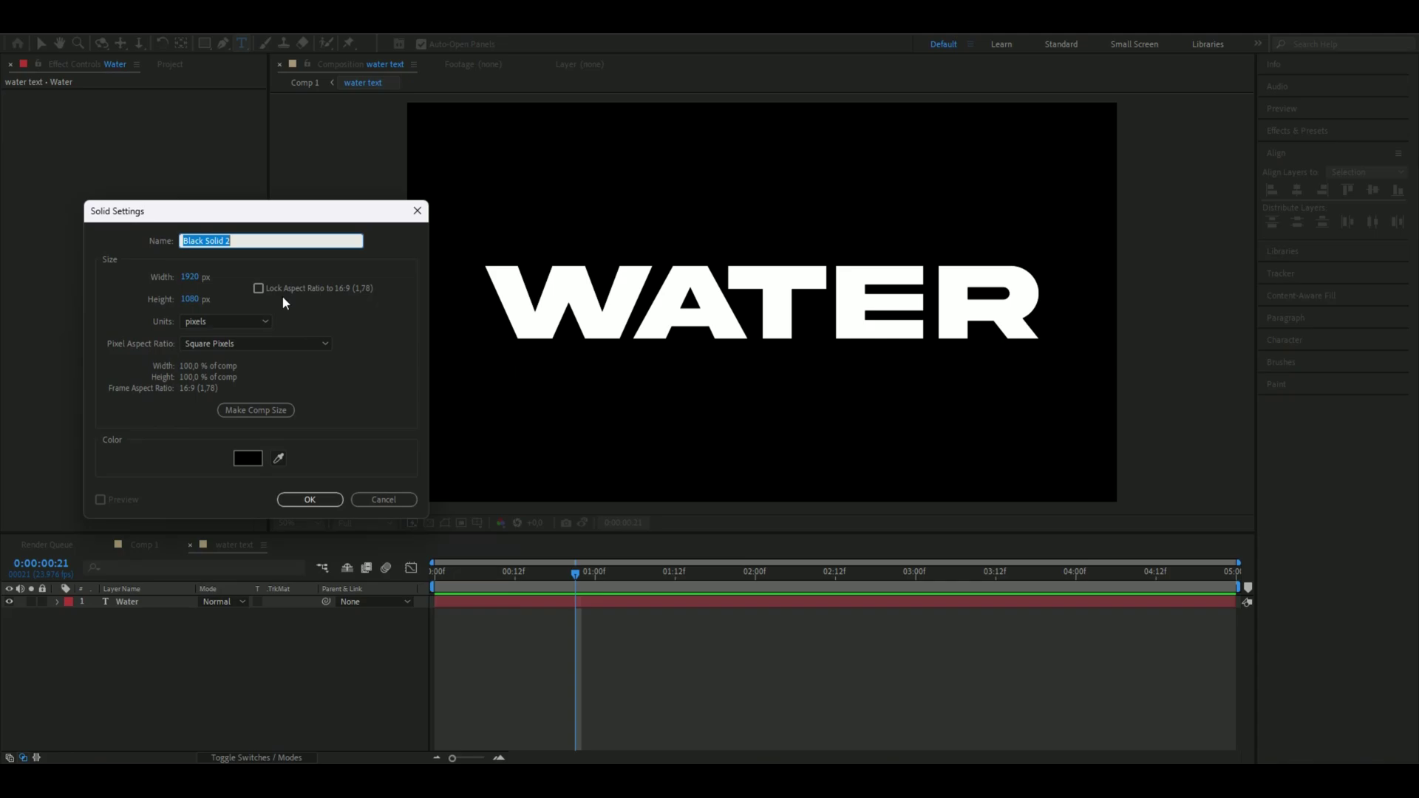
left_click(310, 500)
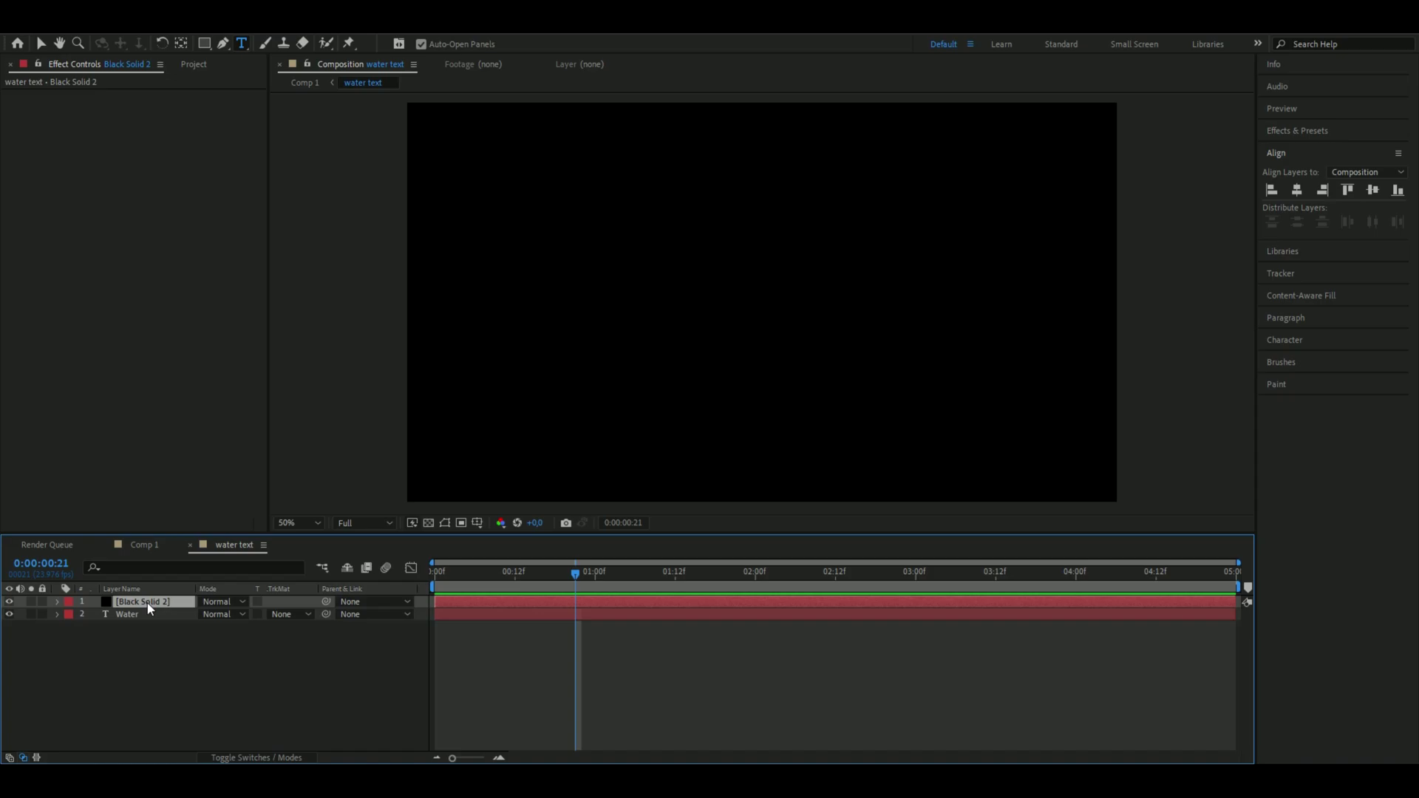
Apply the Fractal Noise effect to the new solid.
key("ctrl+space")
type("fractal")
key("Down")
key("Return")
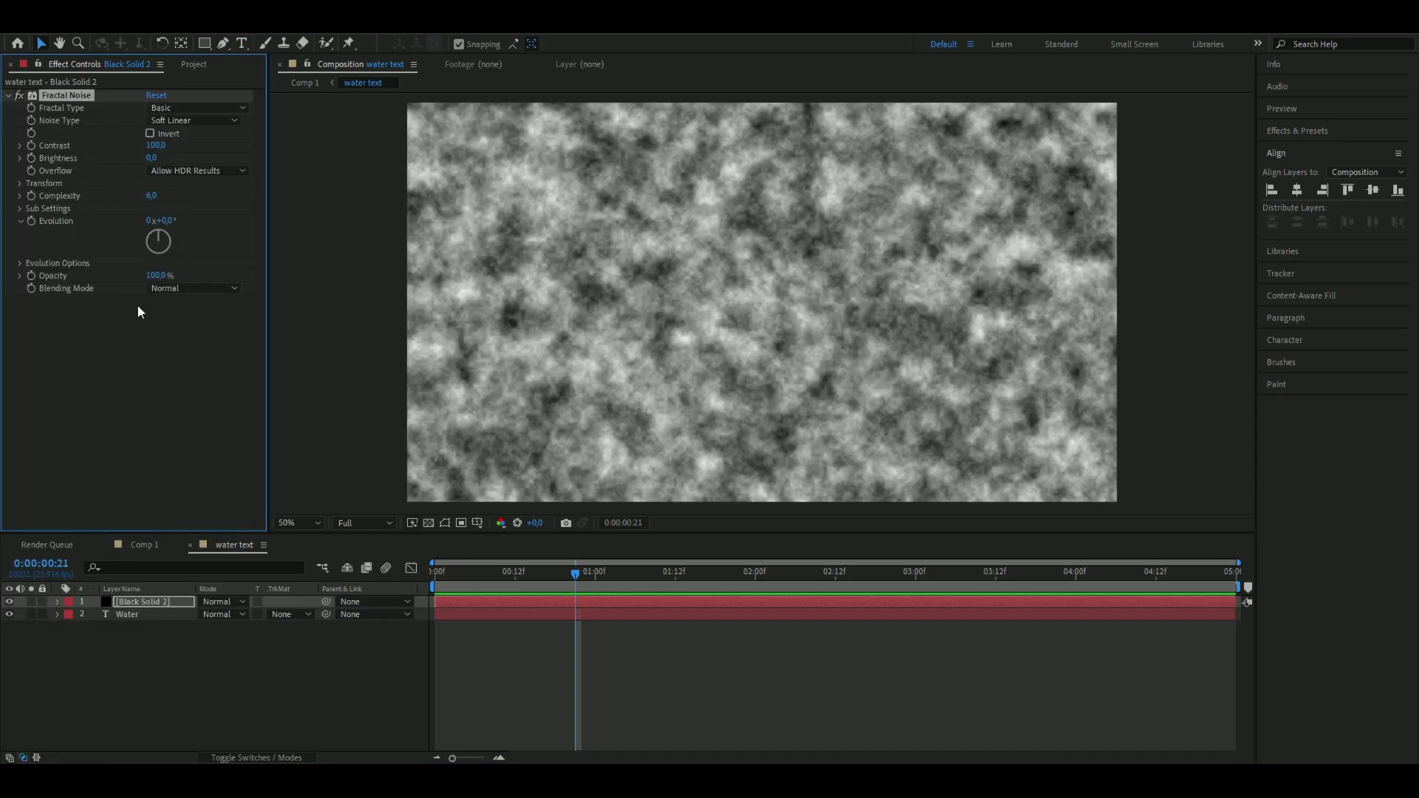
Set the noise to Dynamic Twist with Contrast 200 and Brightness -10.
left_click(203, 108)
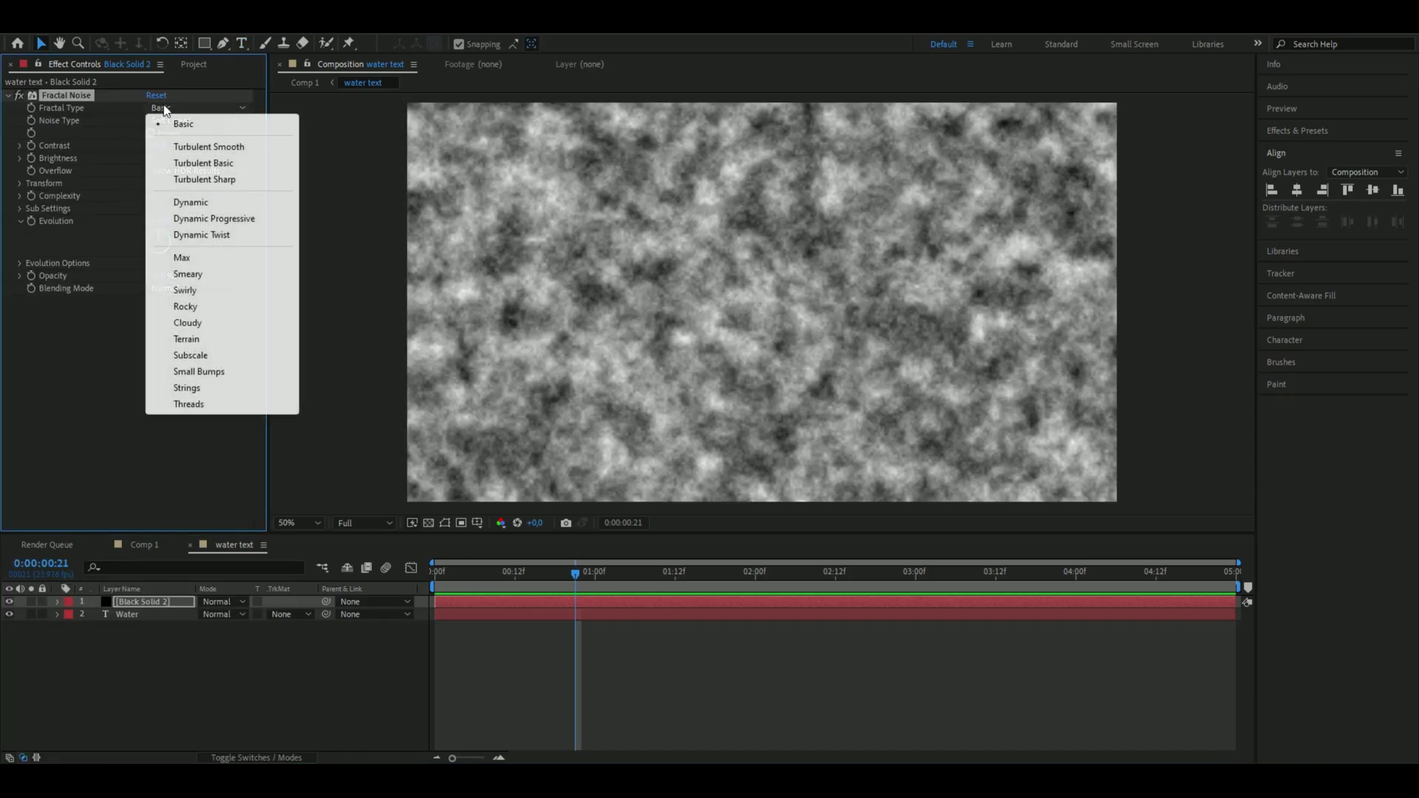
left_click(211, 235)
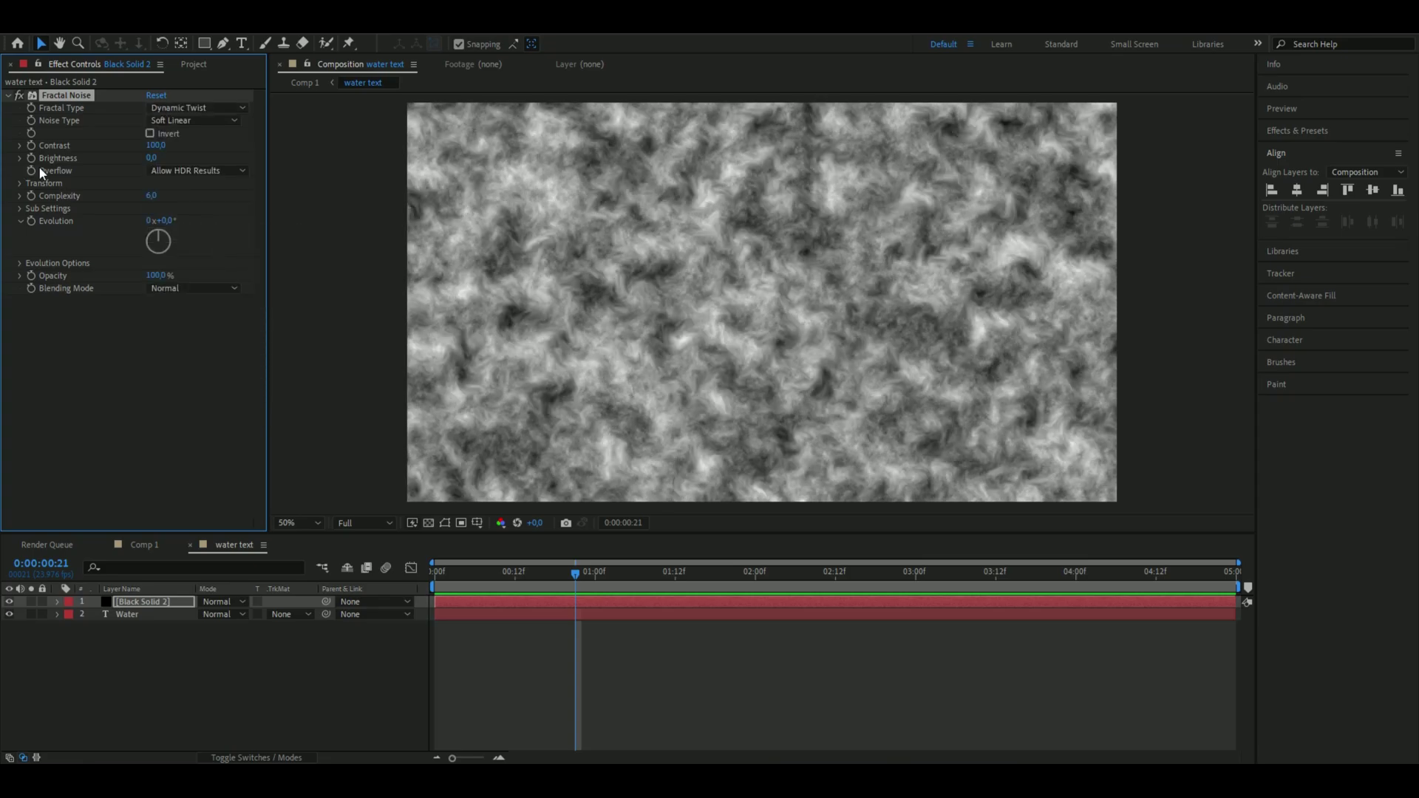
left_click(156, 145)
type("200")
key("Return")
left_click(153, 157)
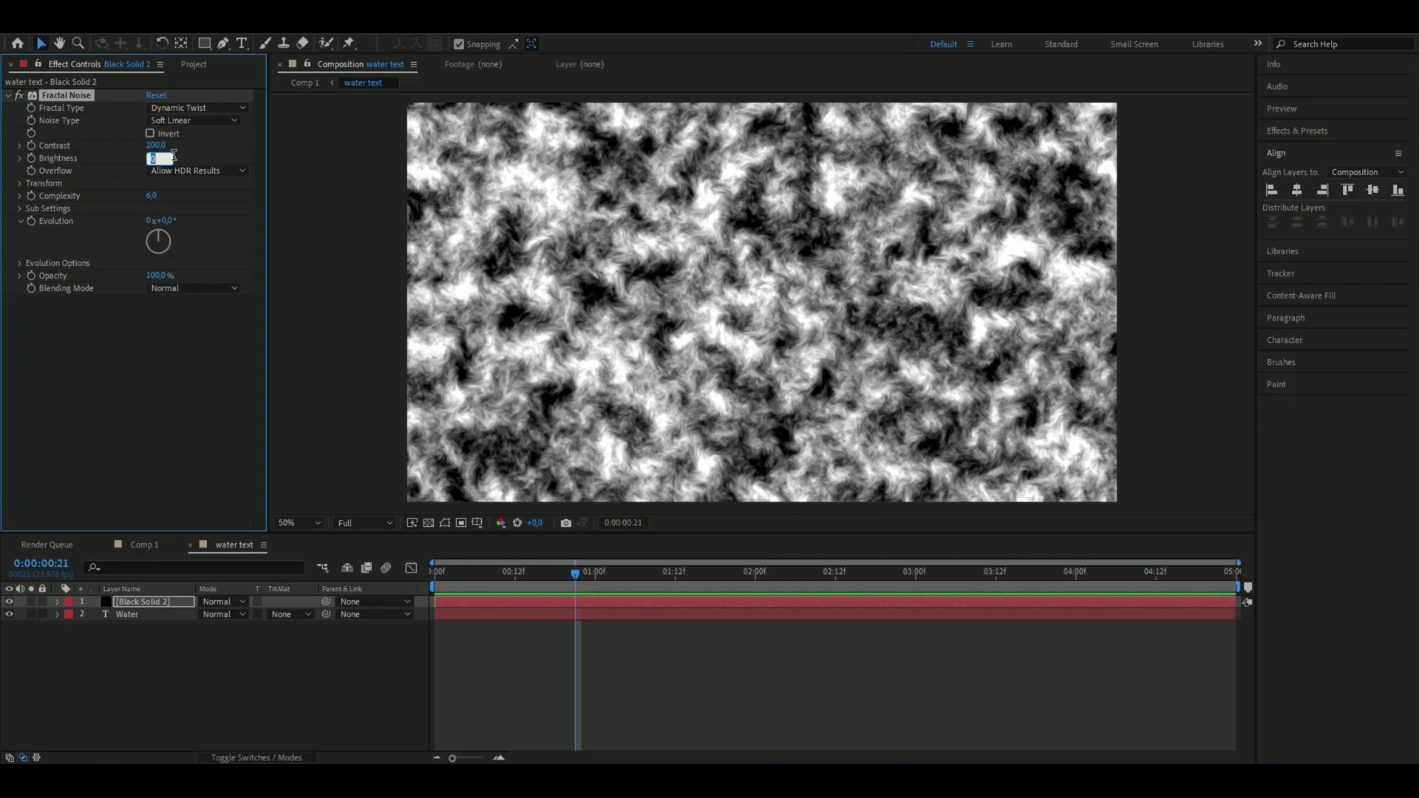
type("-10")
key("Return")
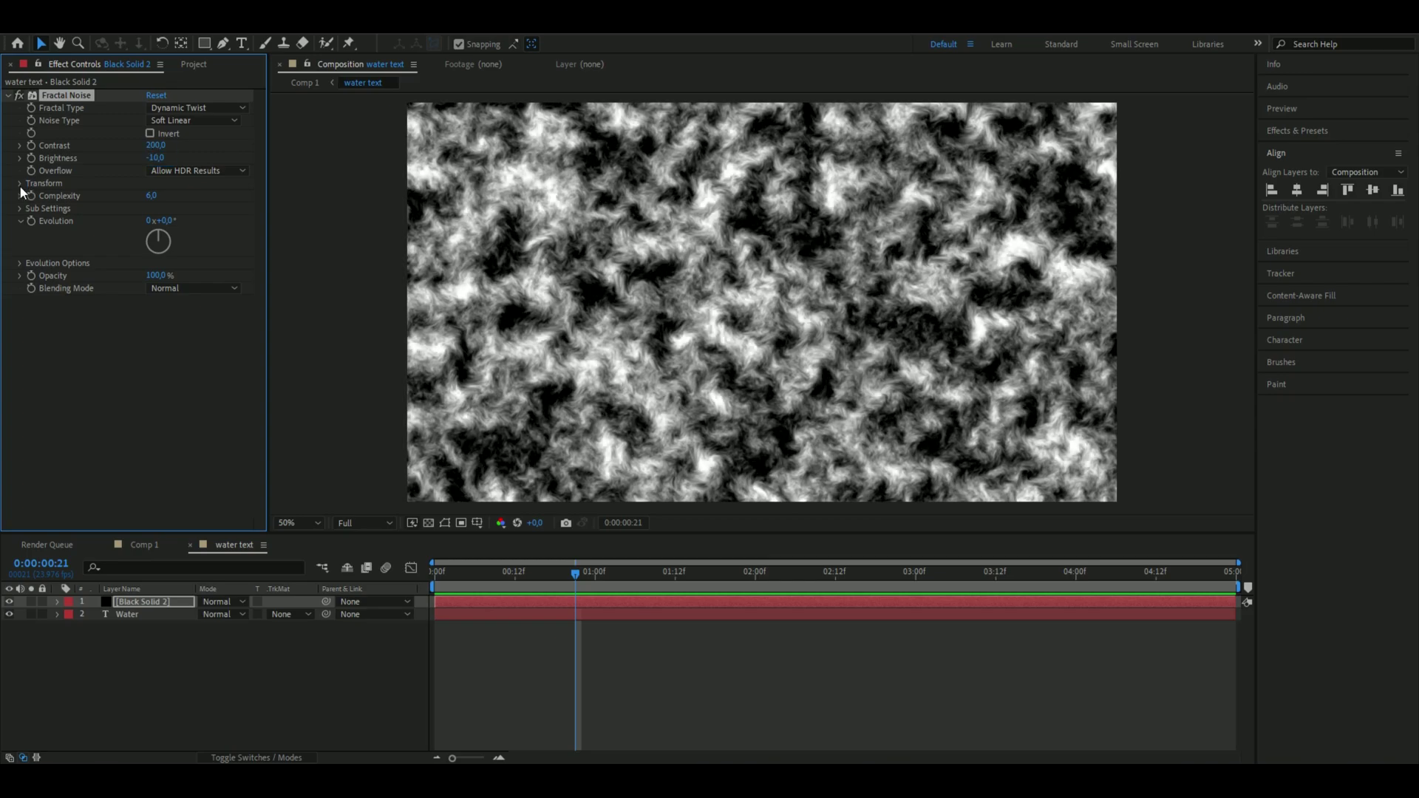
Turn off Uniform Scaling and set the noise Scale Height to 400.
left_click(19, 184)
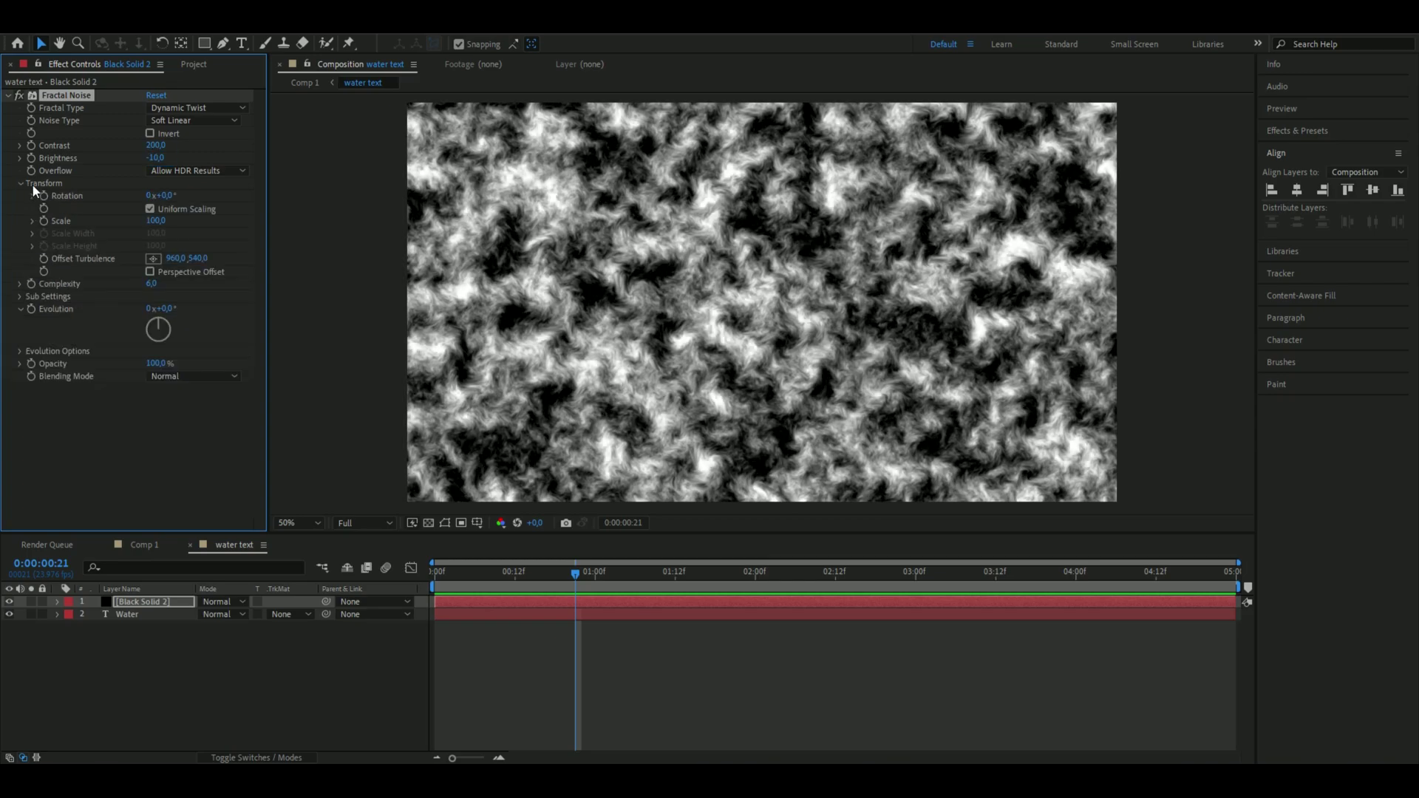
left_click(149, 210)
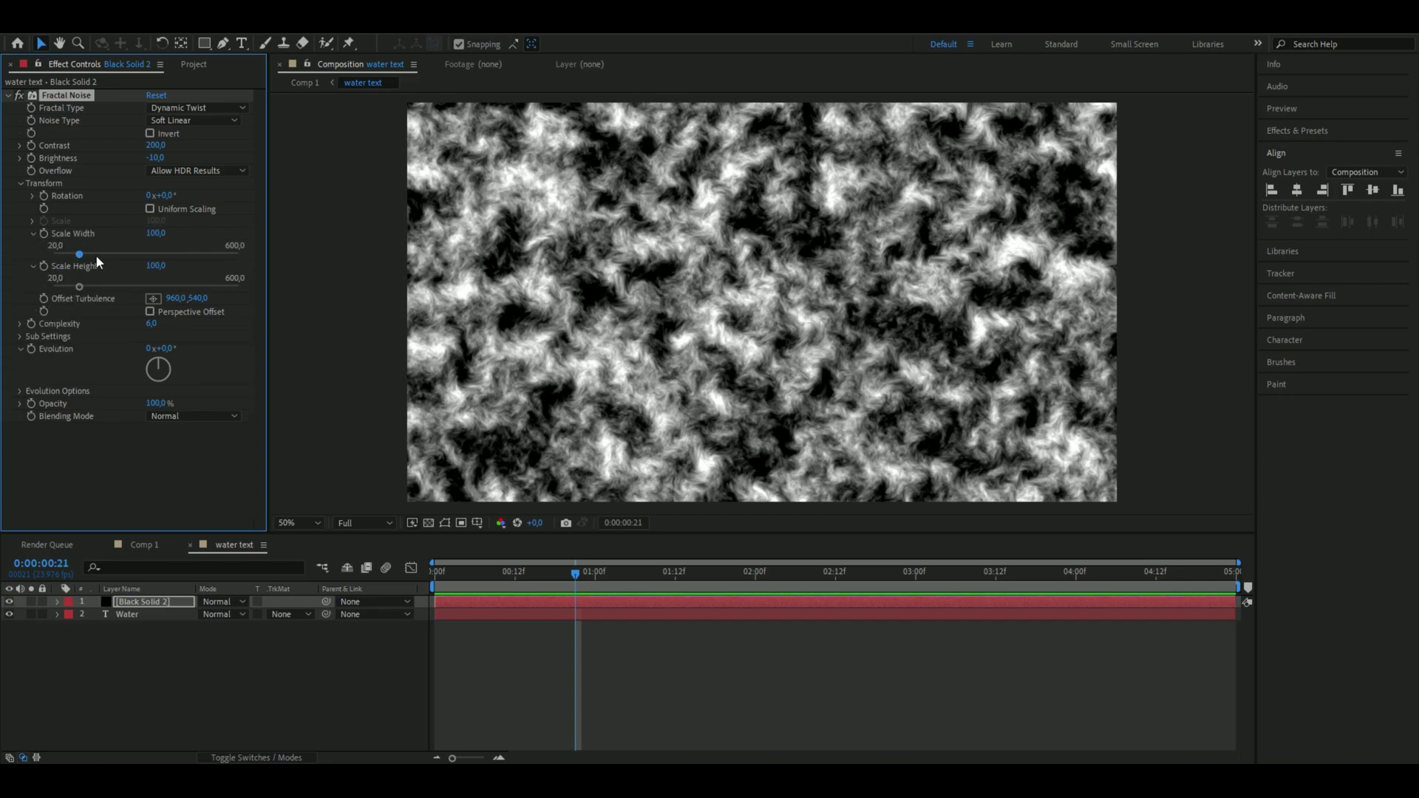
left_click(156, 266)
type("400")
key("Return")
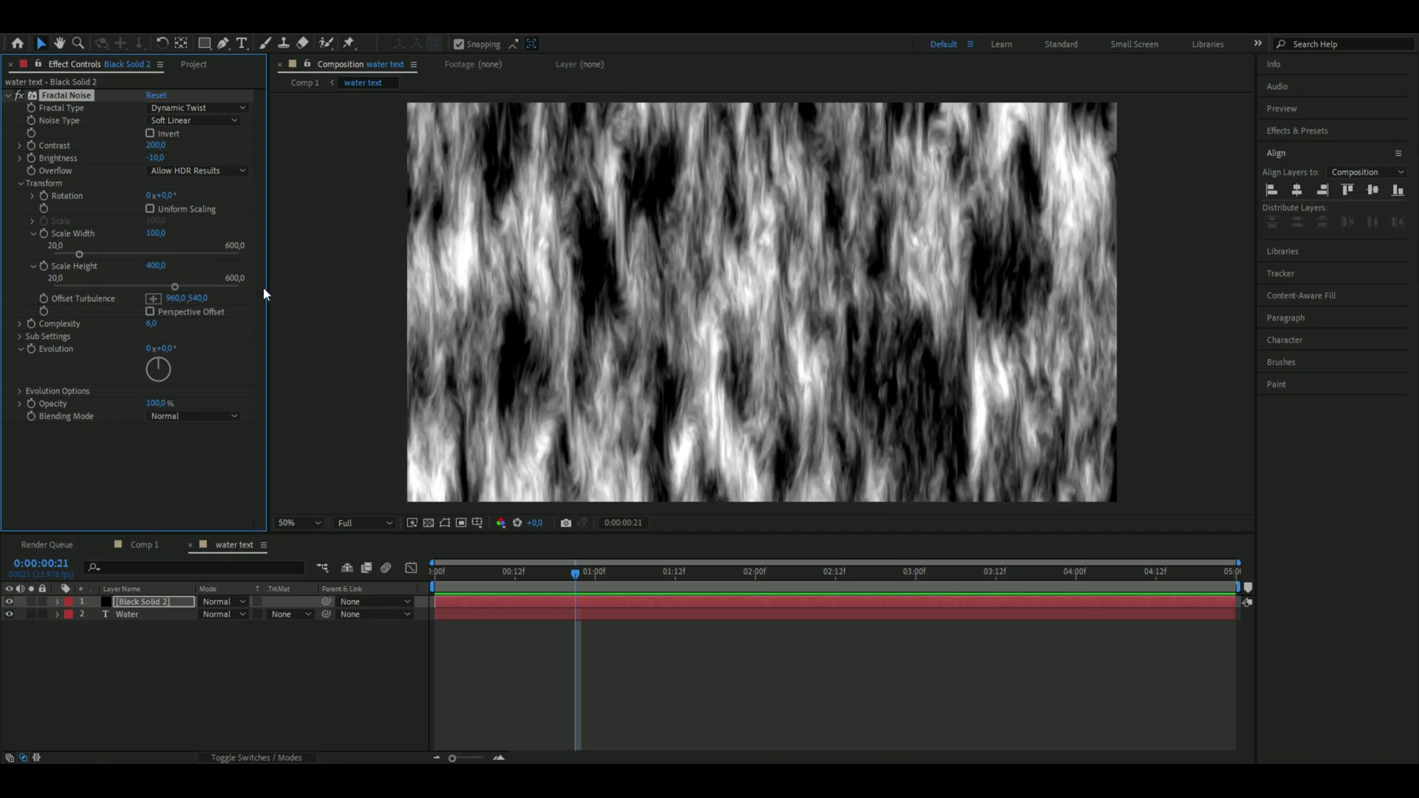
left_click_drag(523, 573, 419, 587)
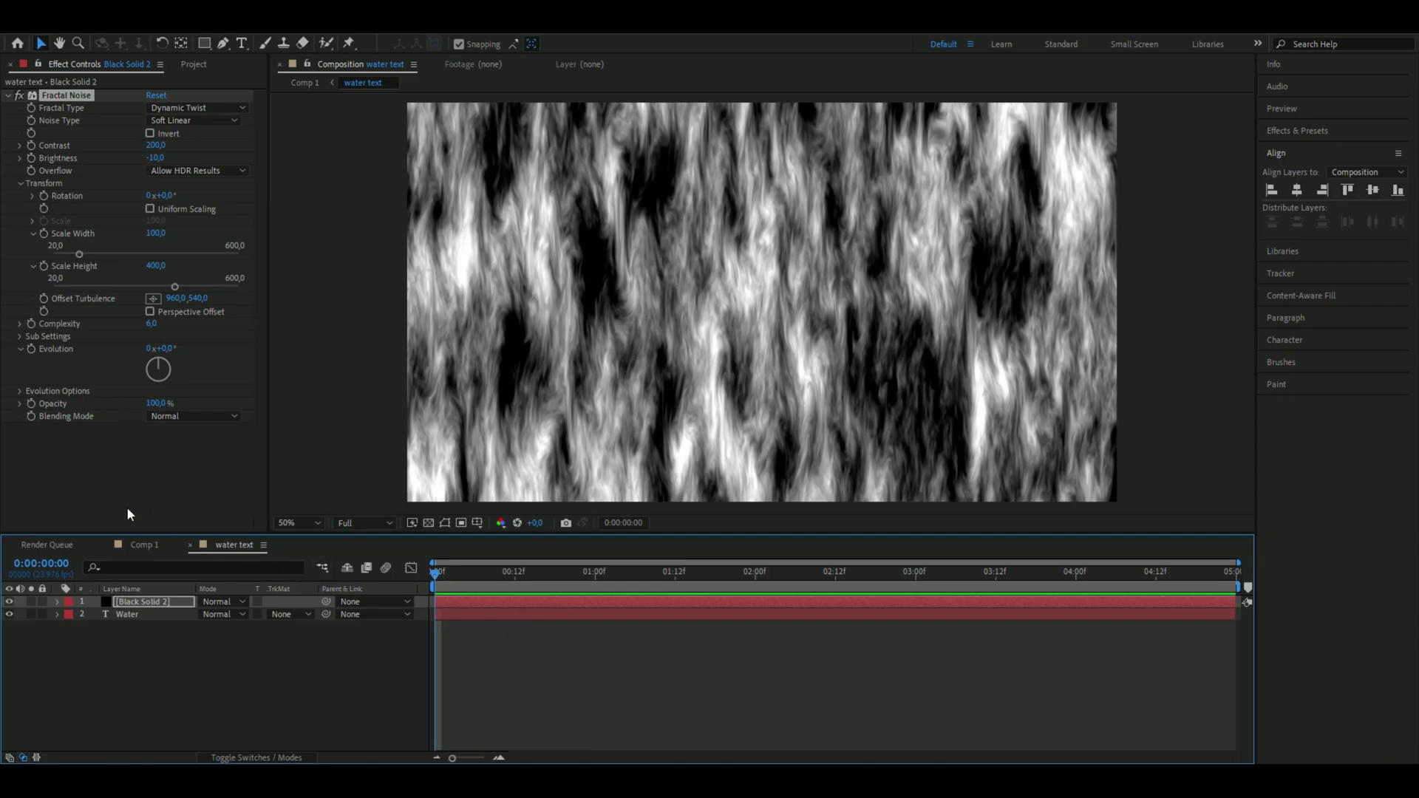
Give Evolution the expression time*250, preview the animation, and return to frame 0.
left_click(28, 348, "alt")
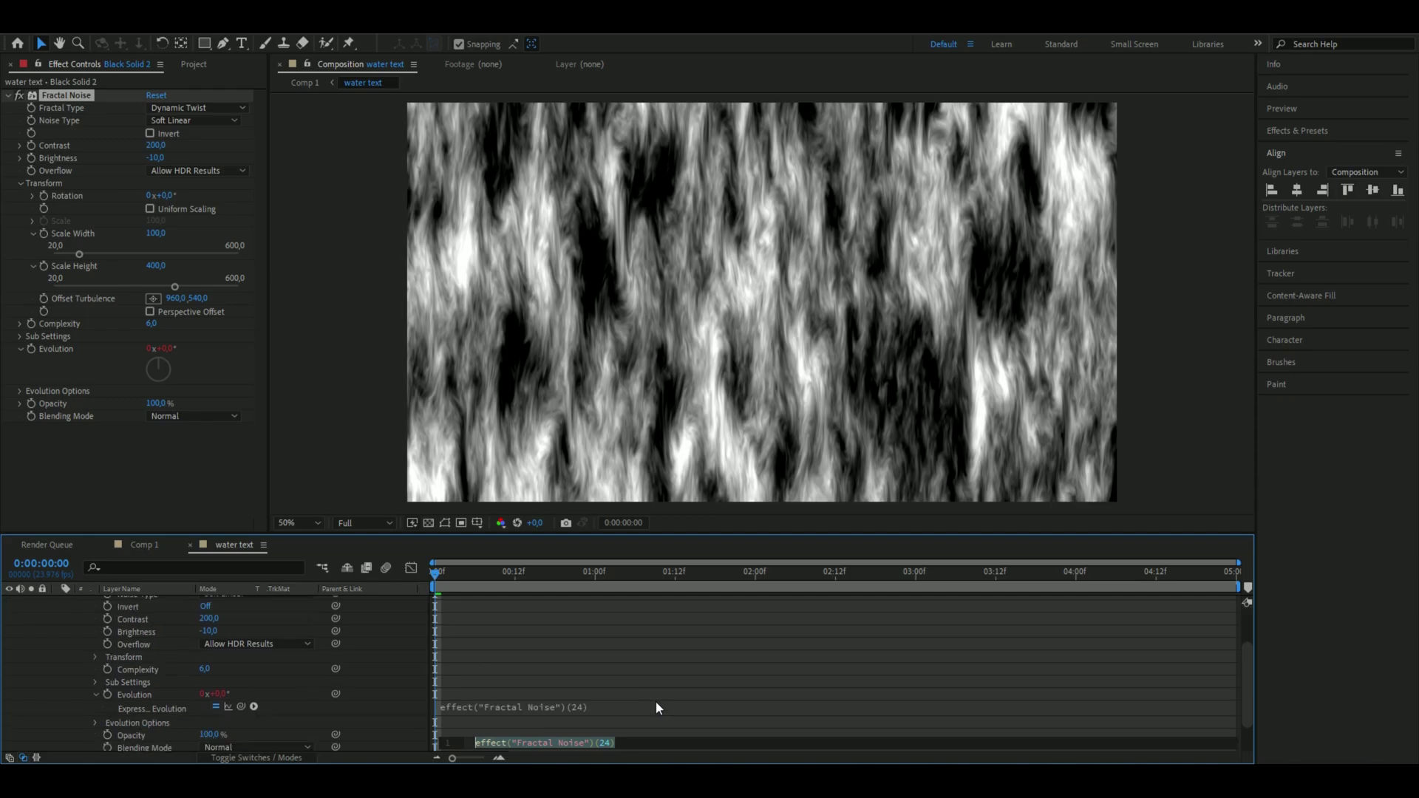
type("time")
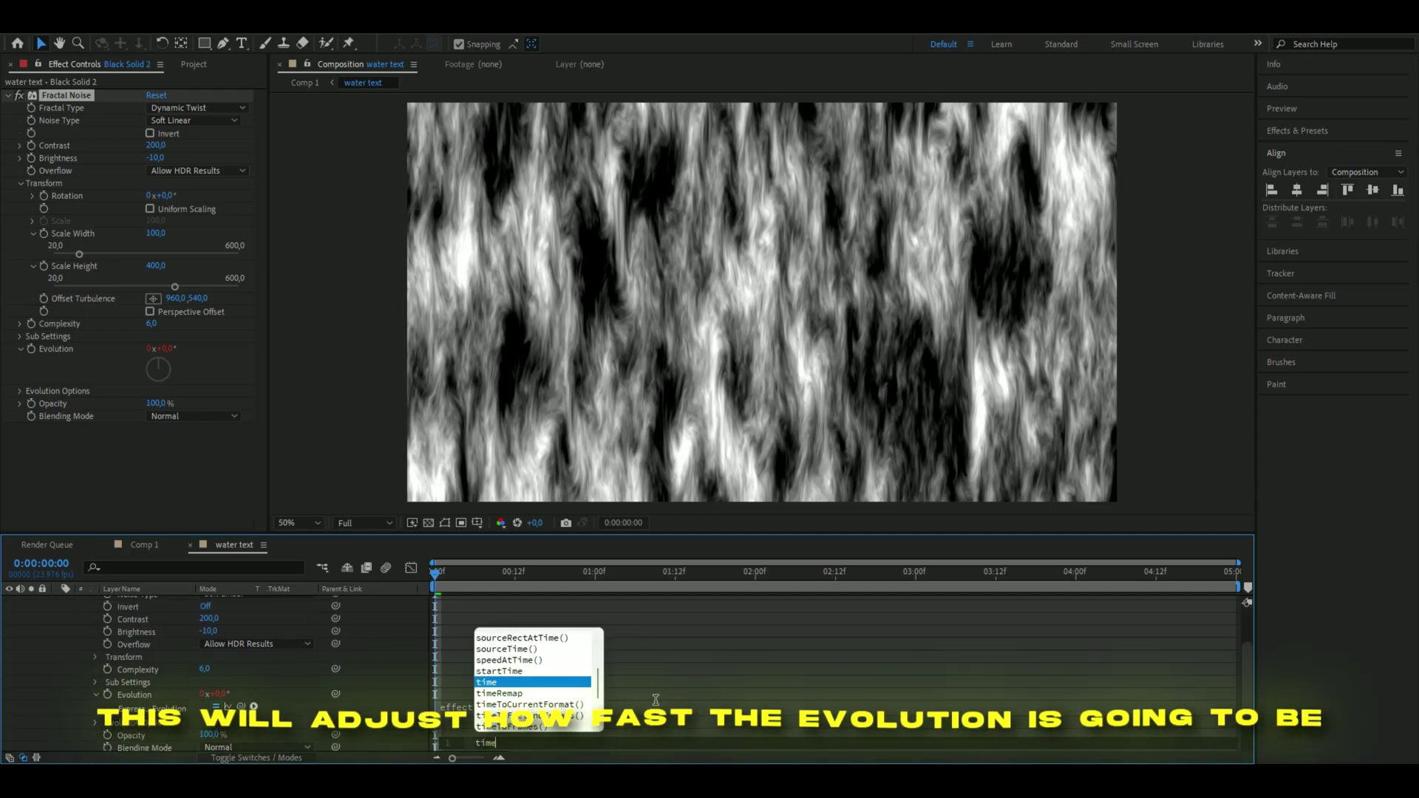
type("*250")
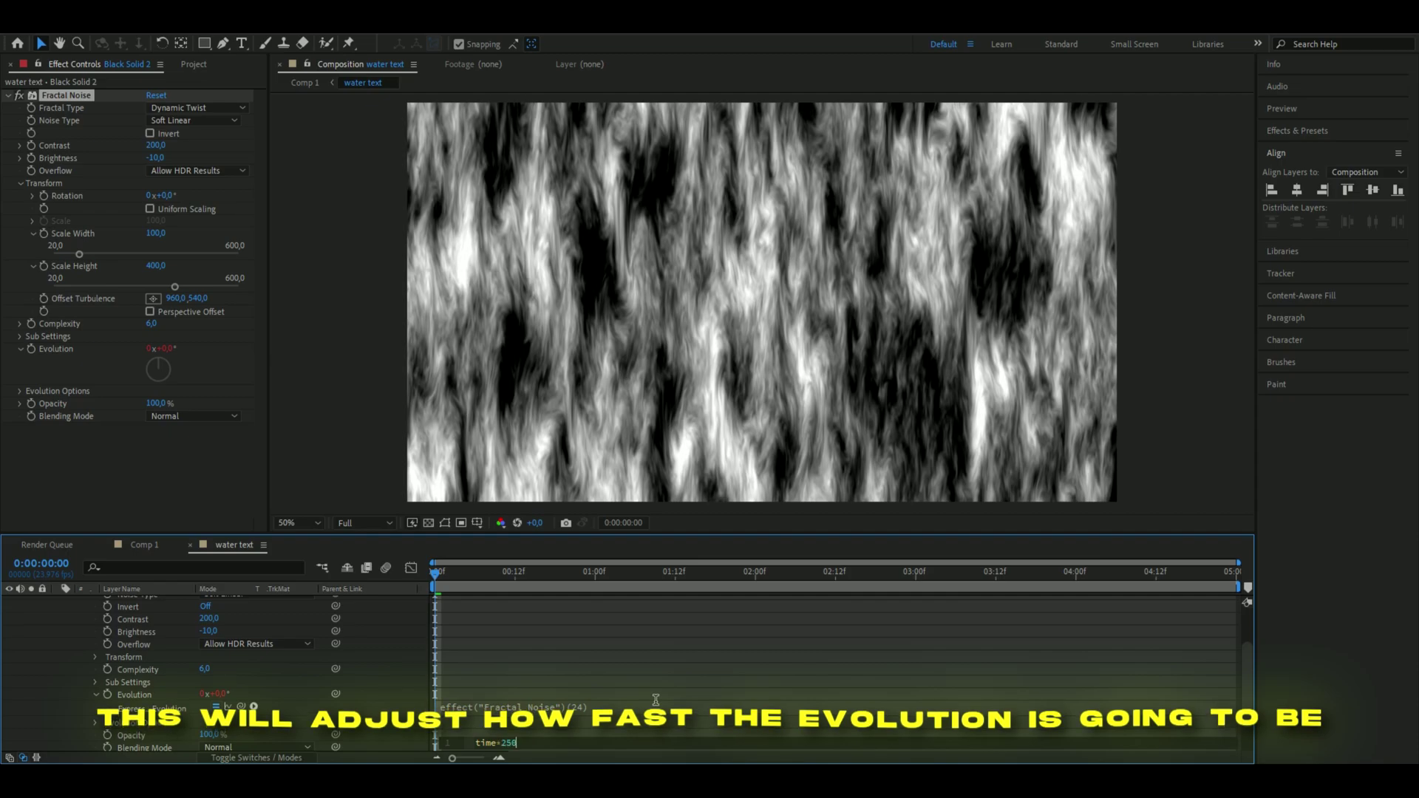
left_click(347, 588)
key("space")
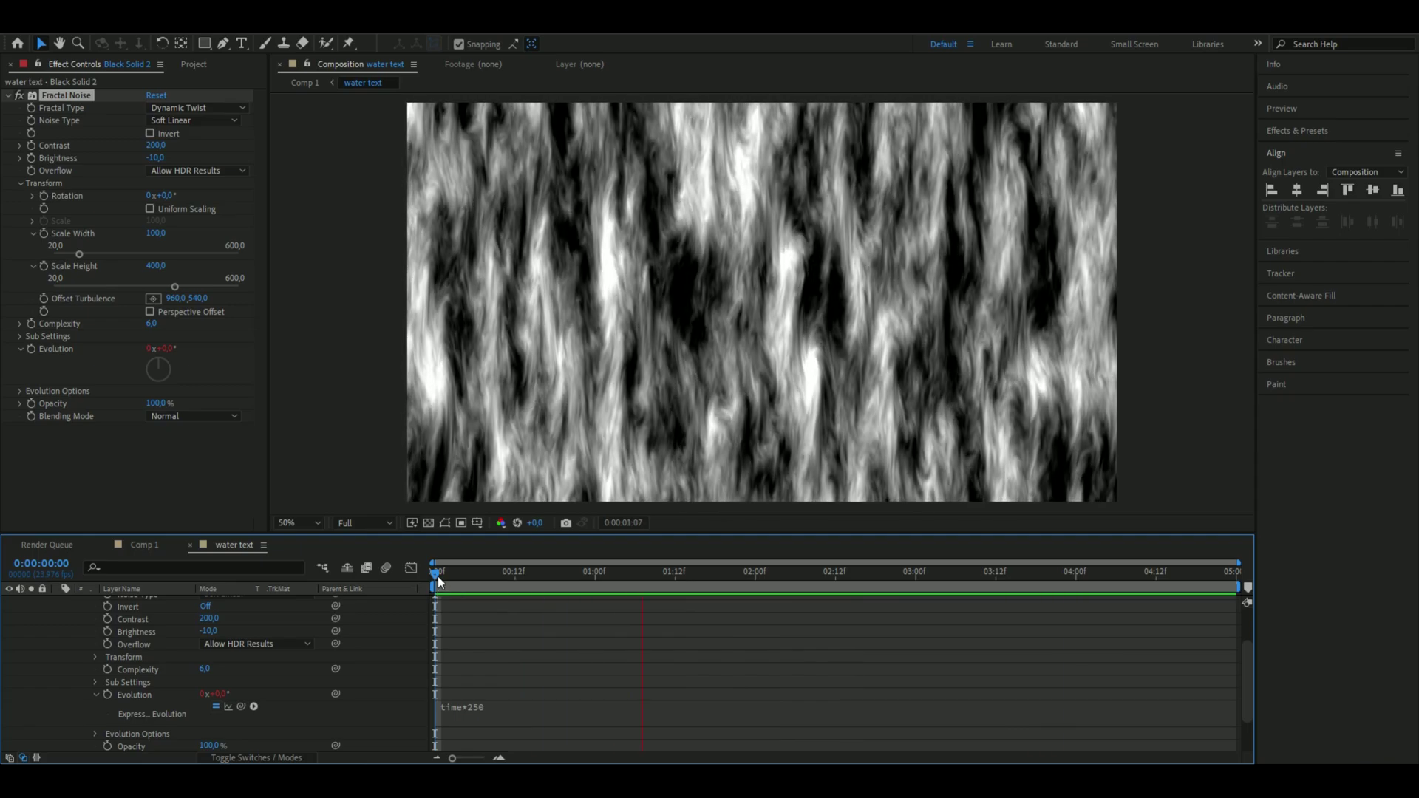
left_click_drag(438, 581, 448, 581)
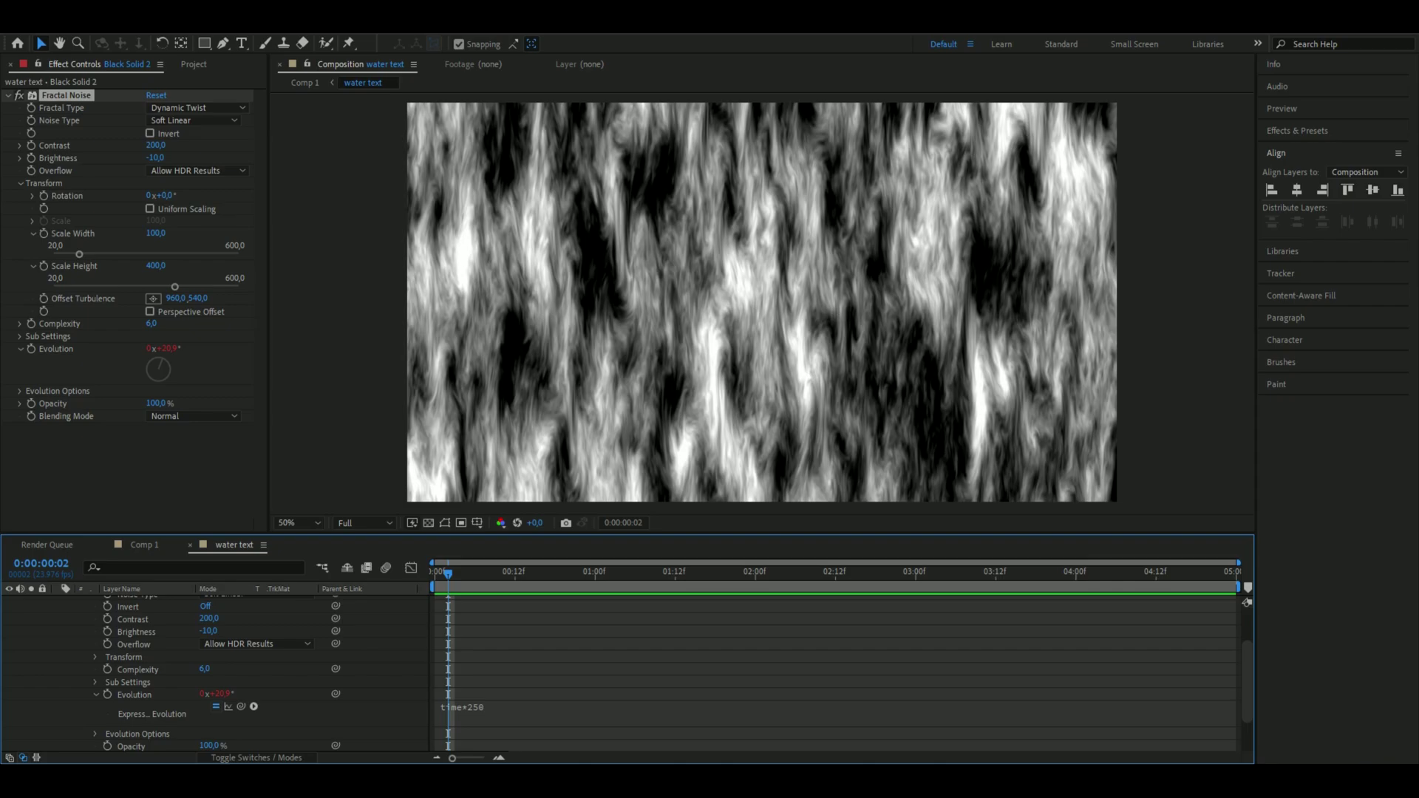
scroll(456, 610, "up", 3)
key("Home")
Apply CC Blobbylize to the solid with the Water text as its blob layer.
key("ctrl+space")
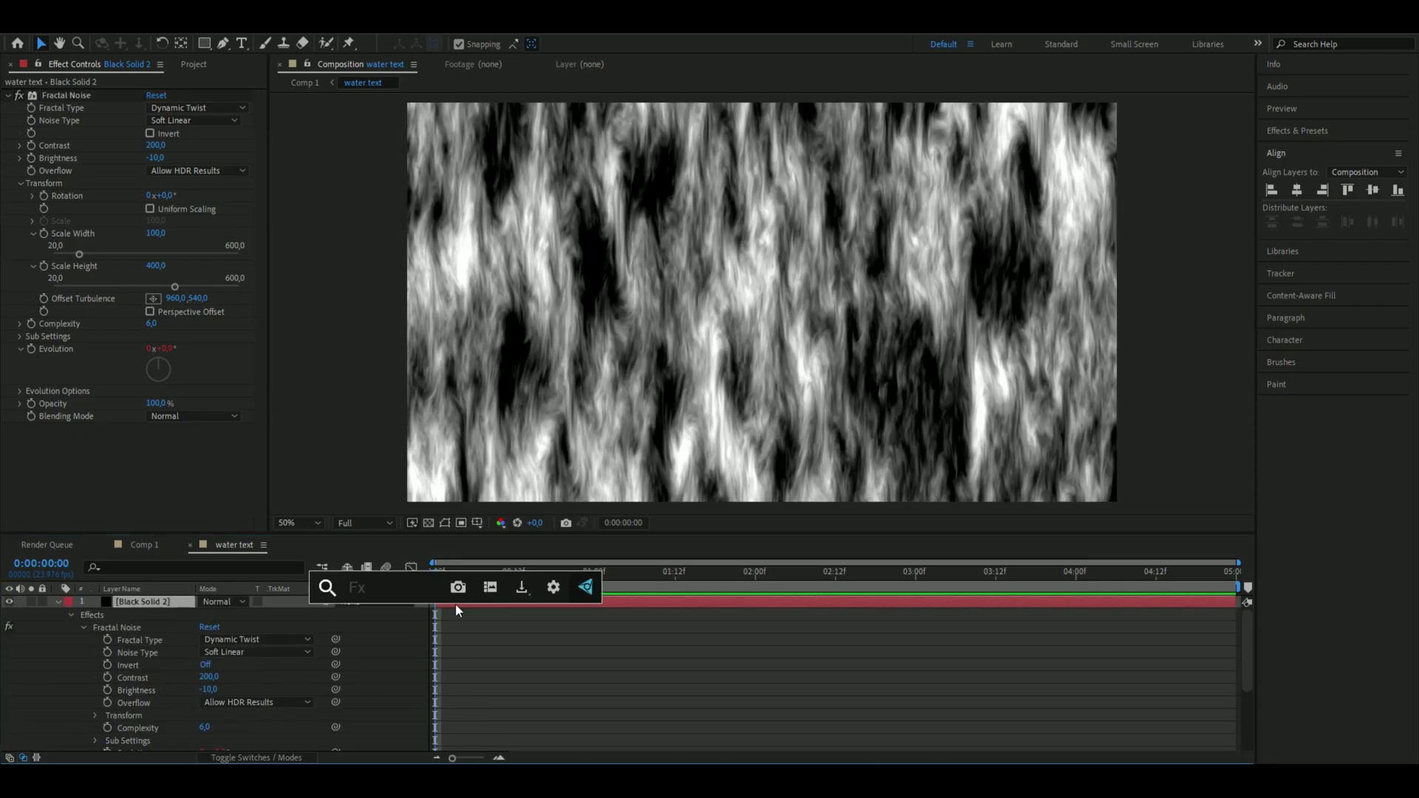
type("blobby")
key("Return")
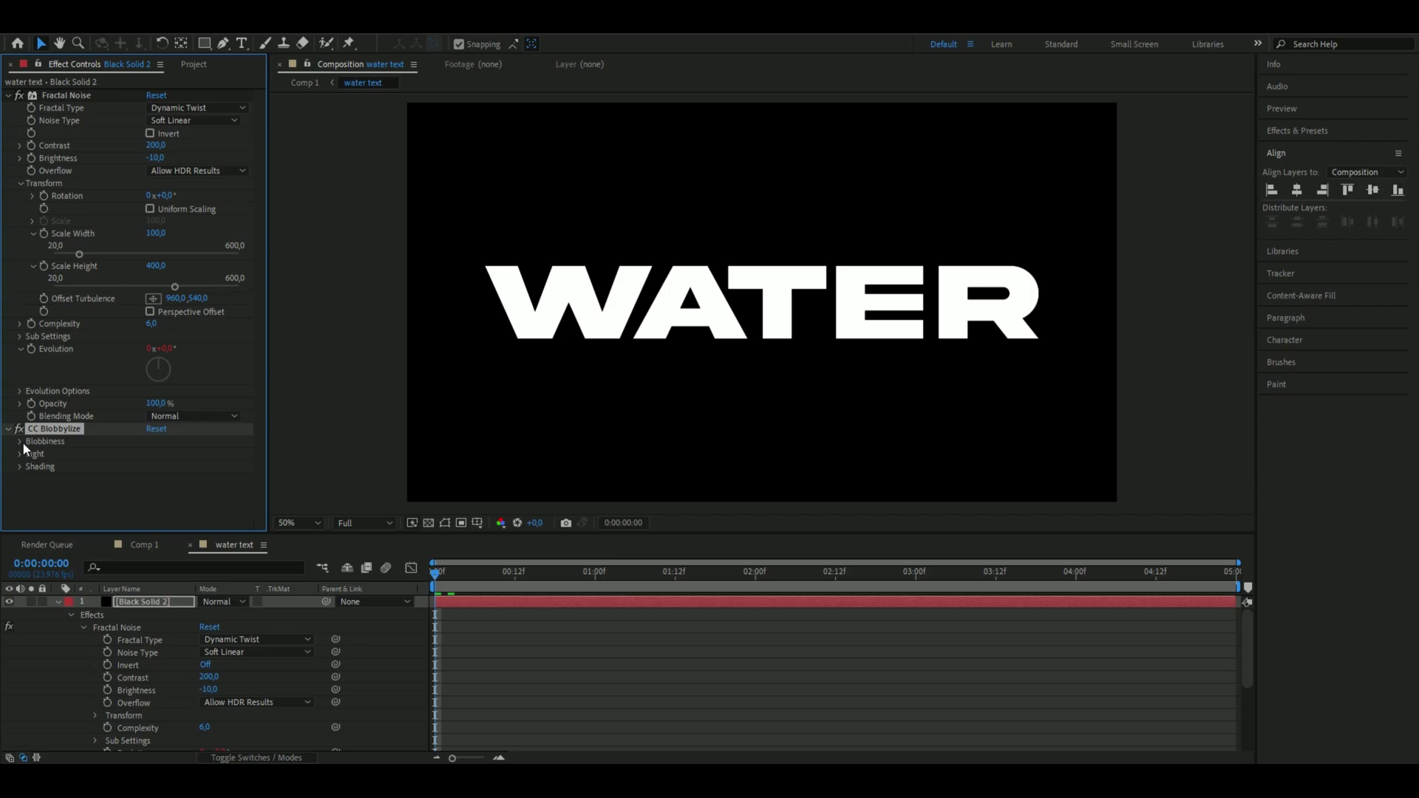
left_click(20, 442)
left_click(167, 455)
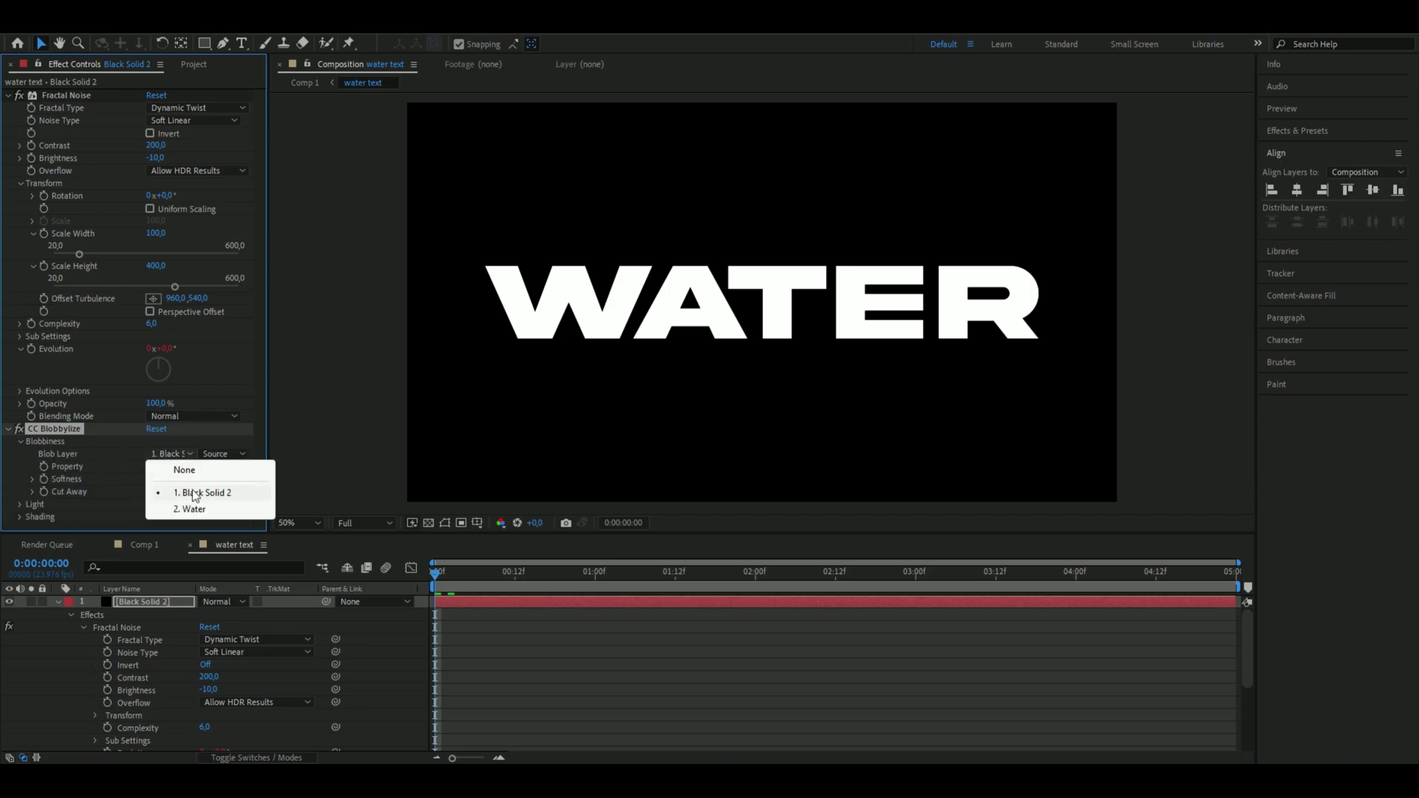
left_click(194, 509)
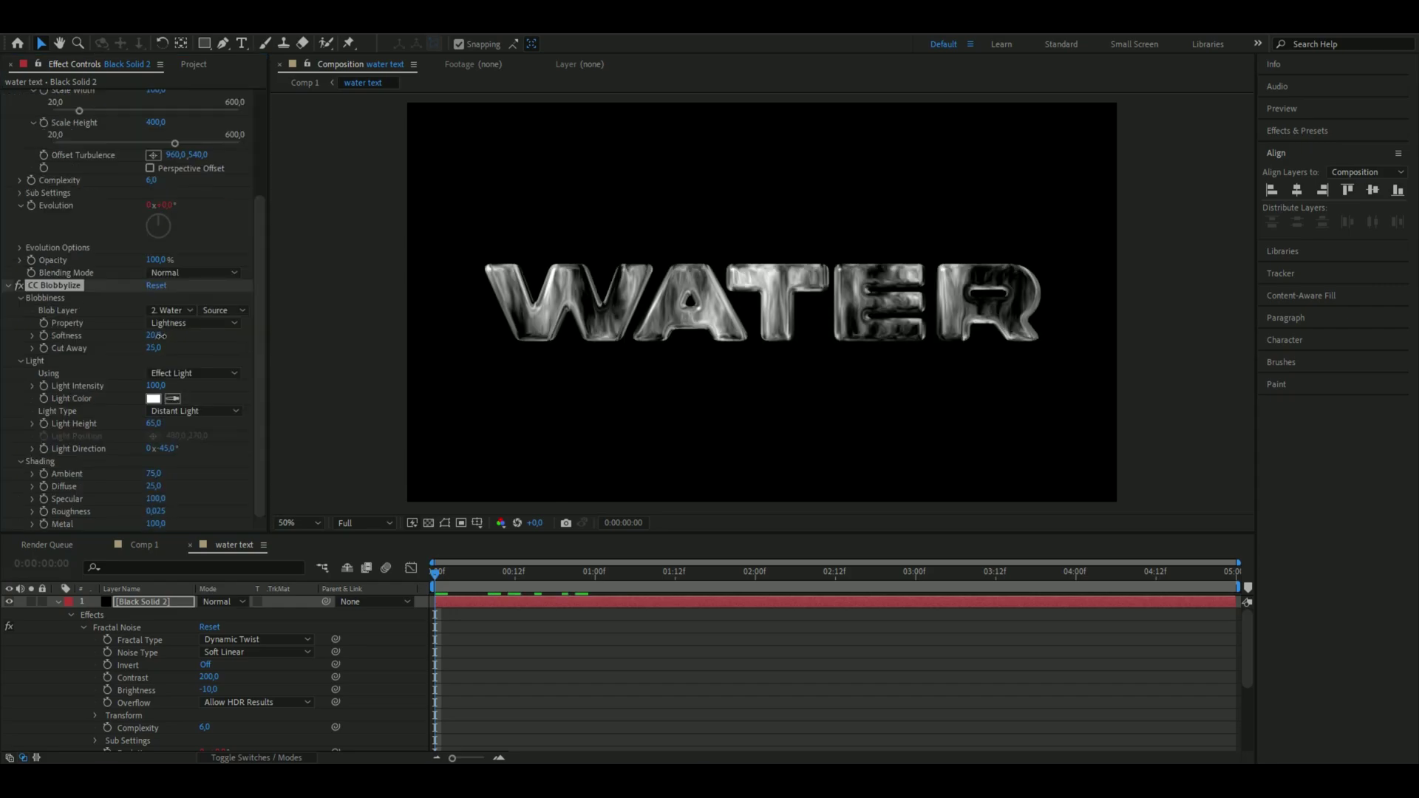
left_click_drag(155, 336, 225, 356)
key("ctrl+z")
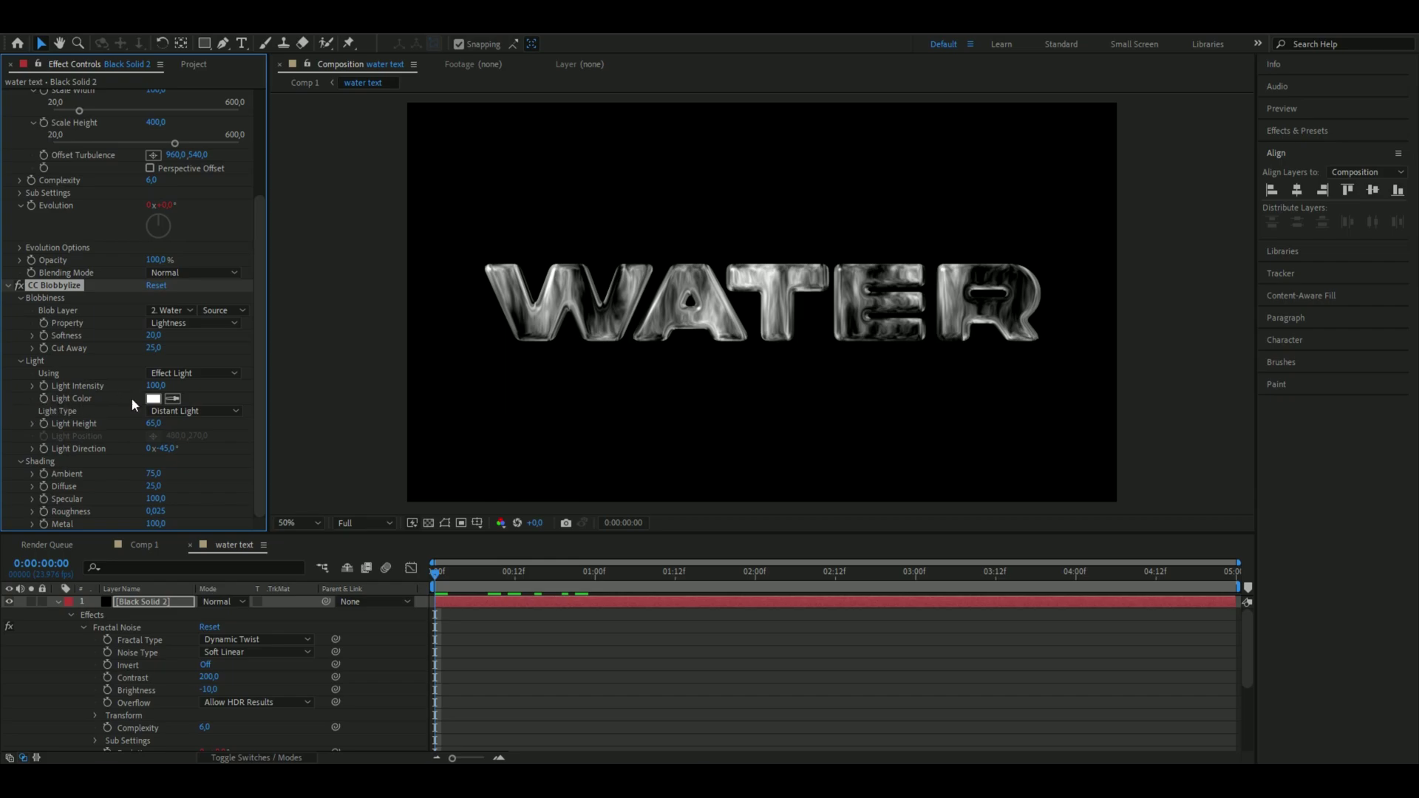
Switch the Blobbylize light to Point Light and place it at about 423, 679.
left_click(190, 411)
left_click(197, 441)
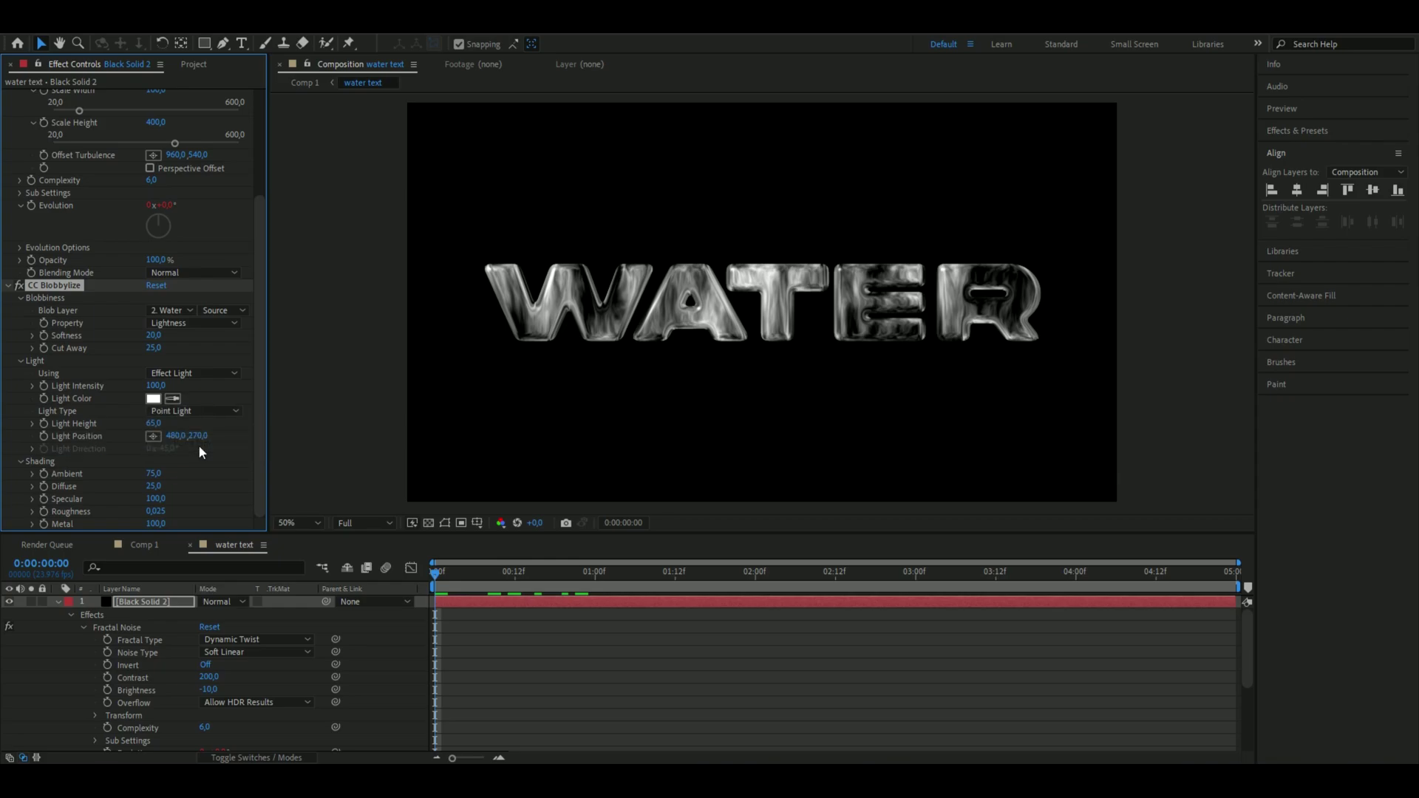
left_click(153, 436)
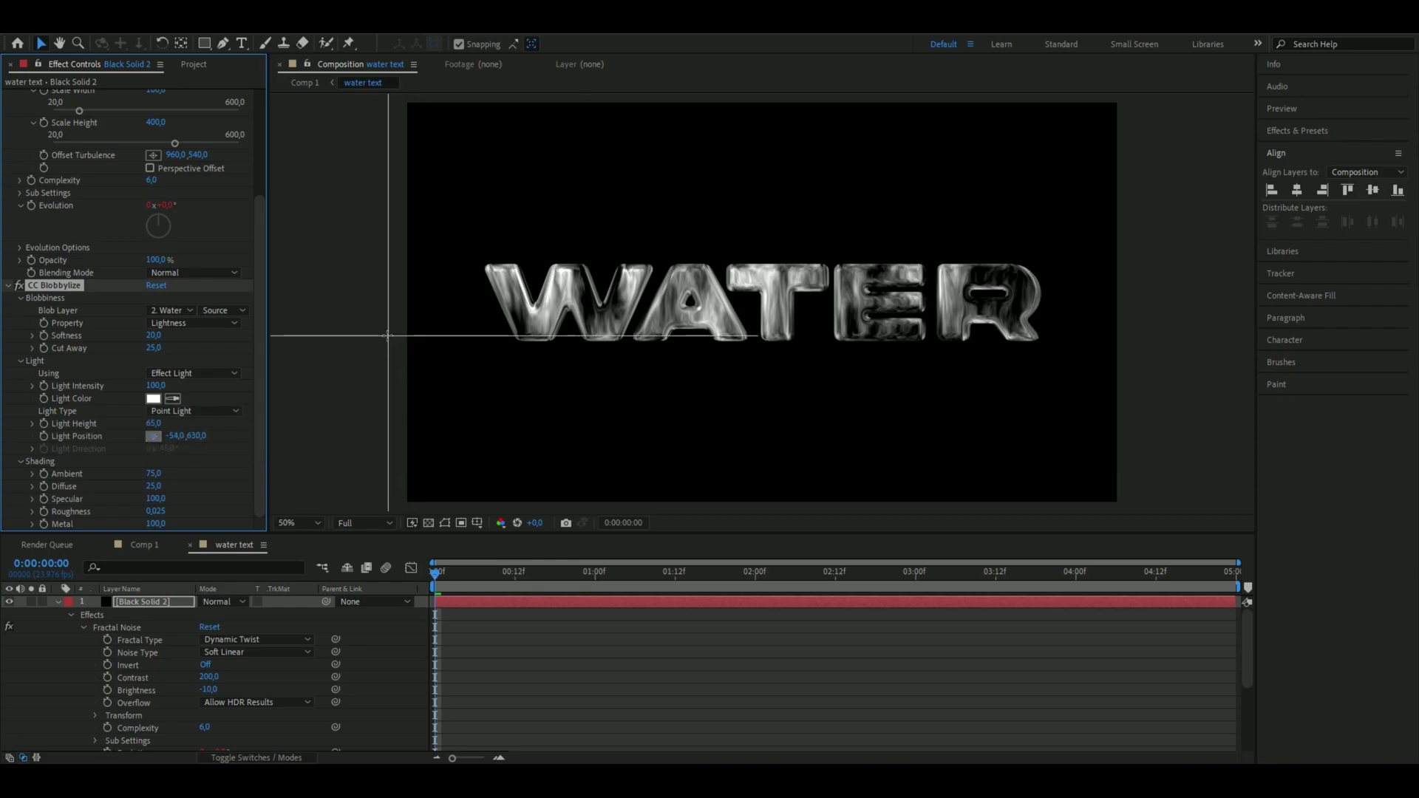
left_click(399, 352)
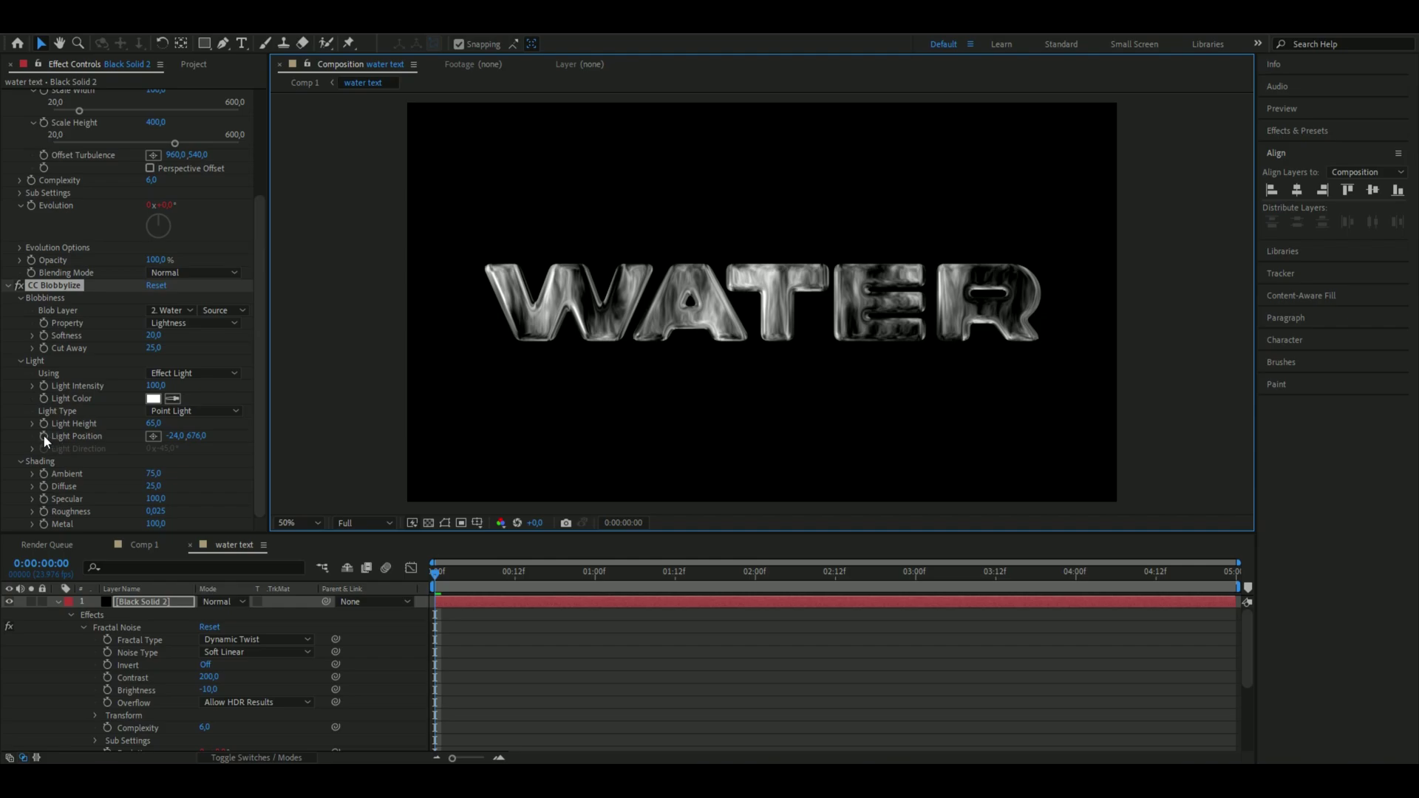
left_click_drag(437, 573, 1292, 655)
left_click(158, 436)
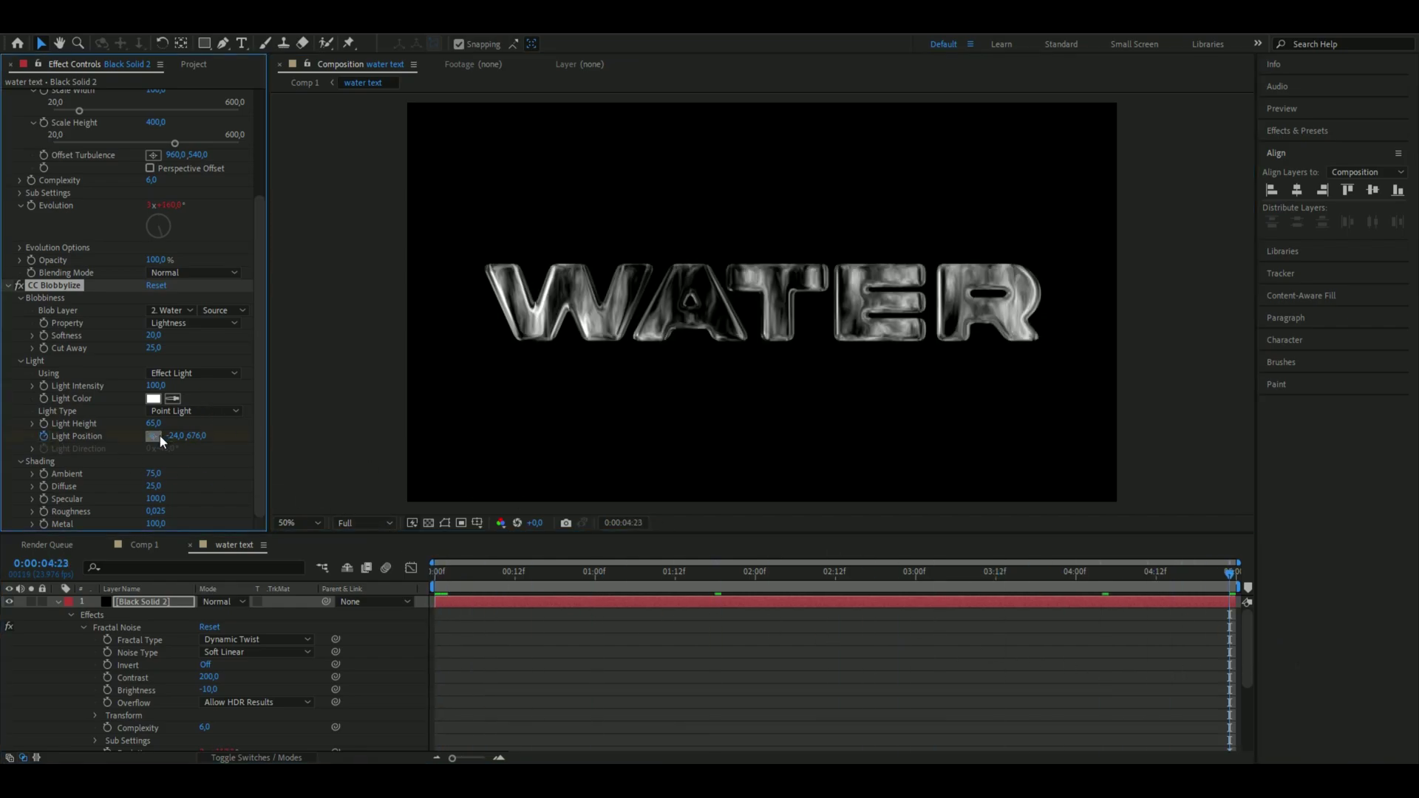
left_click(564, 353)
left_click(615, 573)
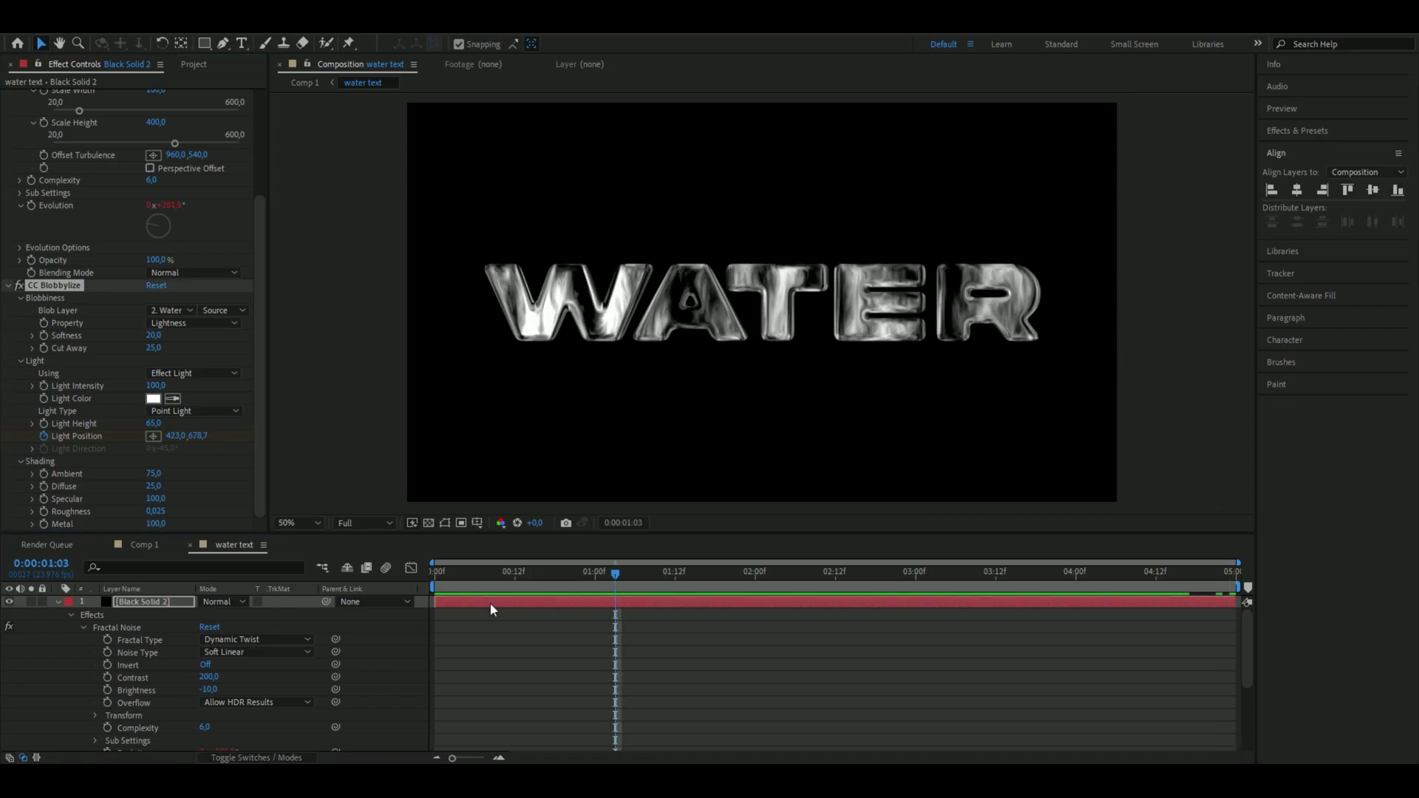
Apply CC Glass to the noise layer, using the Water layer as the bump map.
key("ctrl+space")
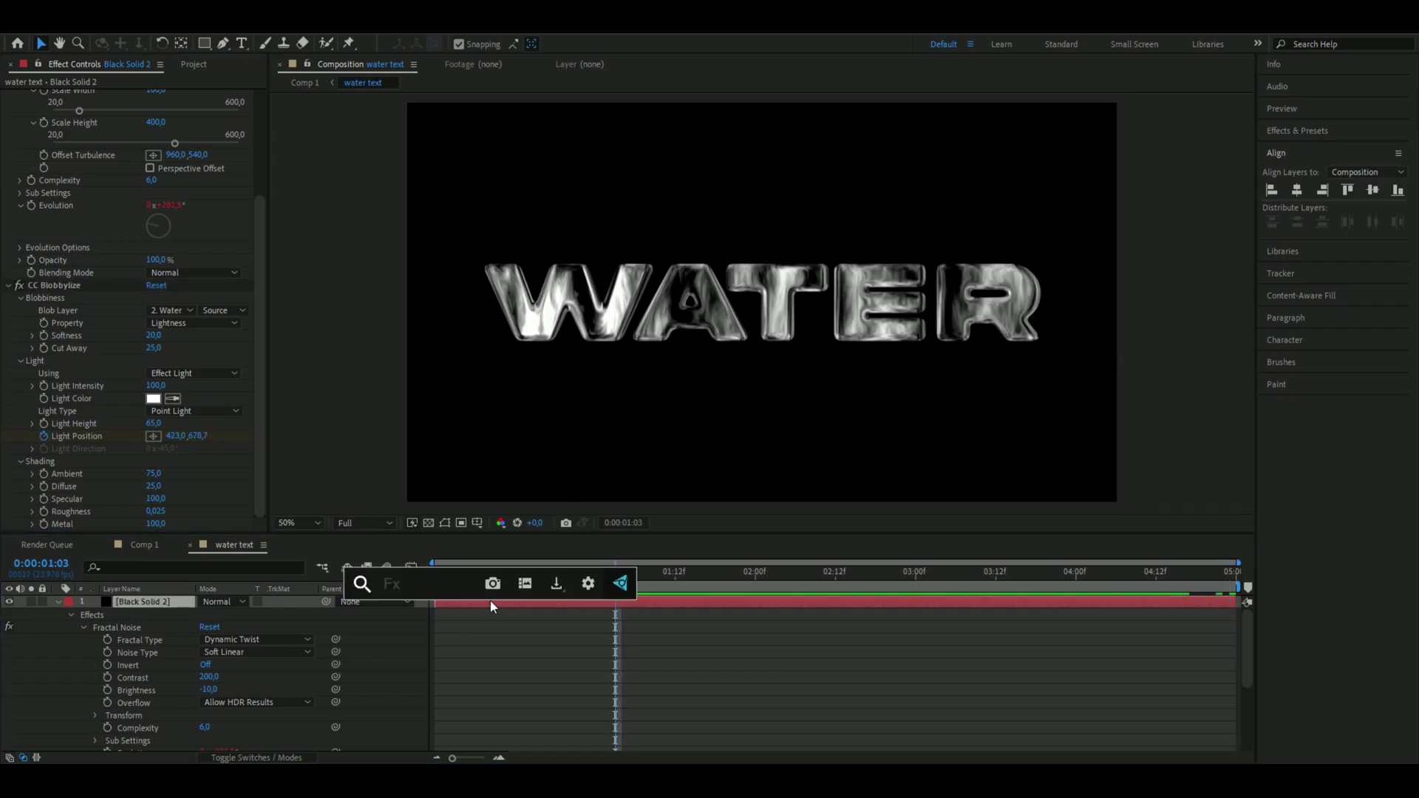
type("cc gl")
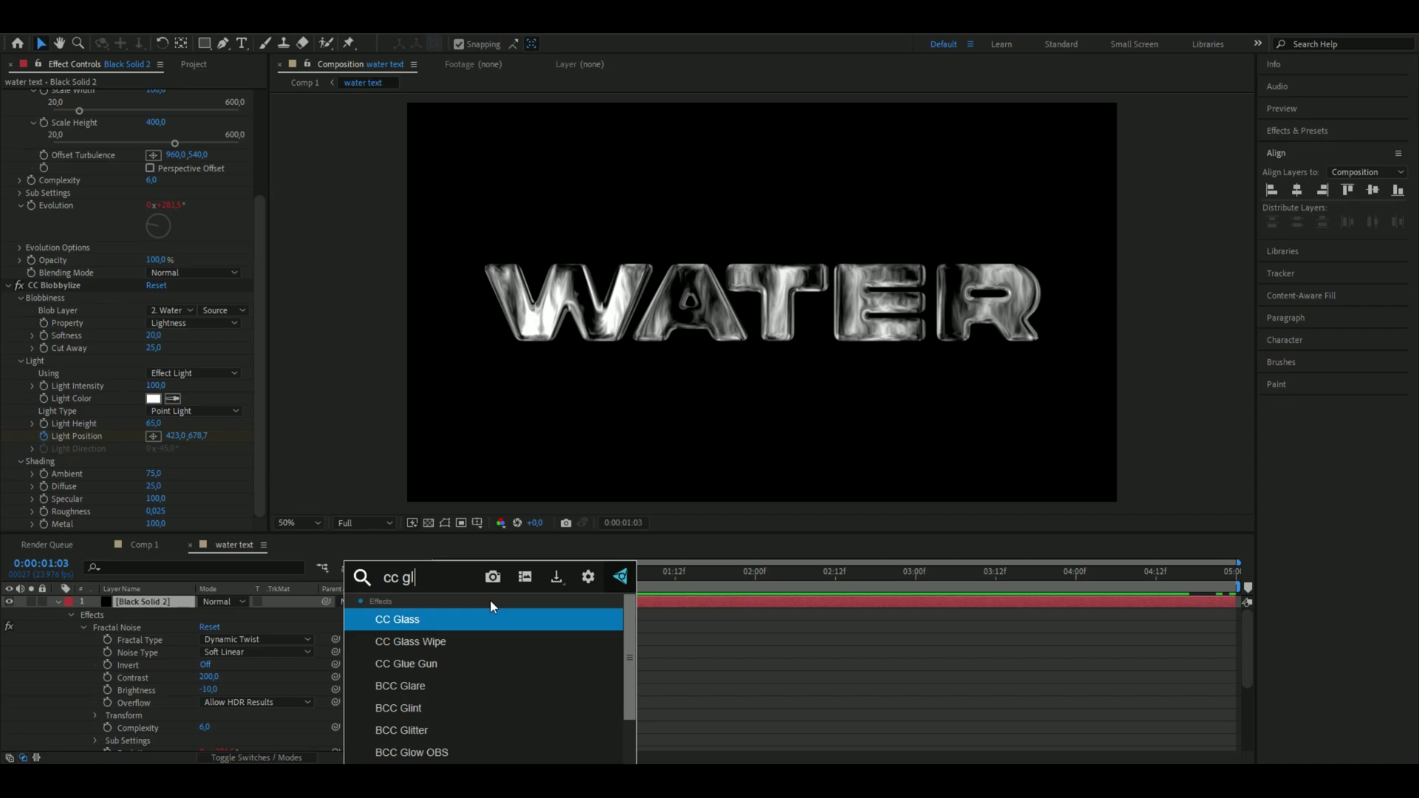
key("Return")
left_click(19, 499)
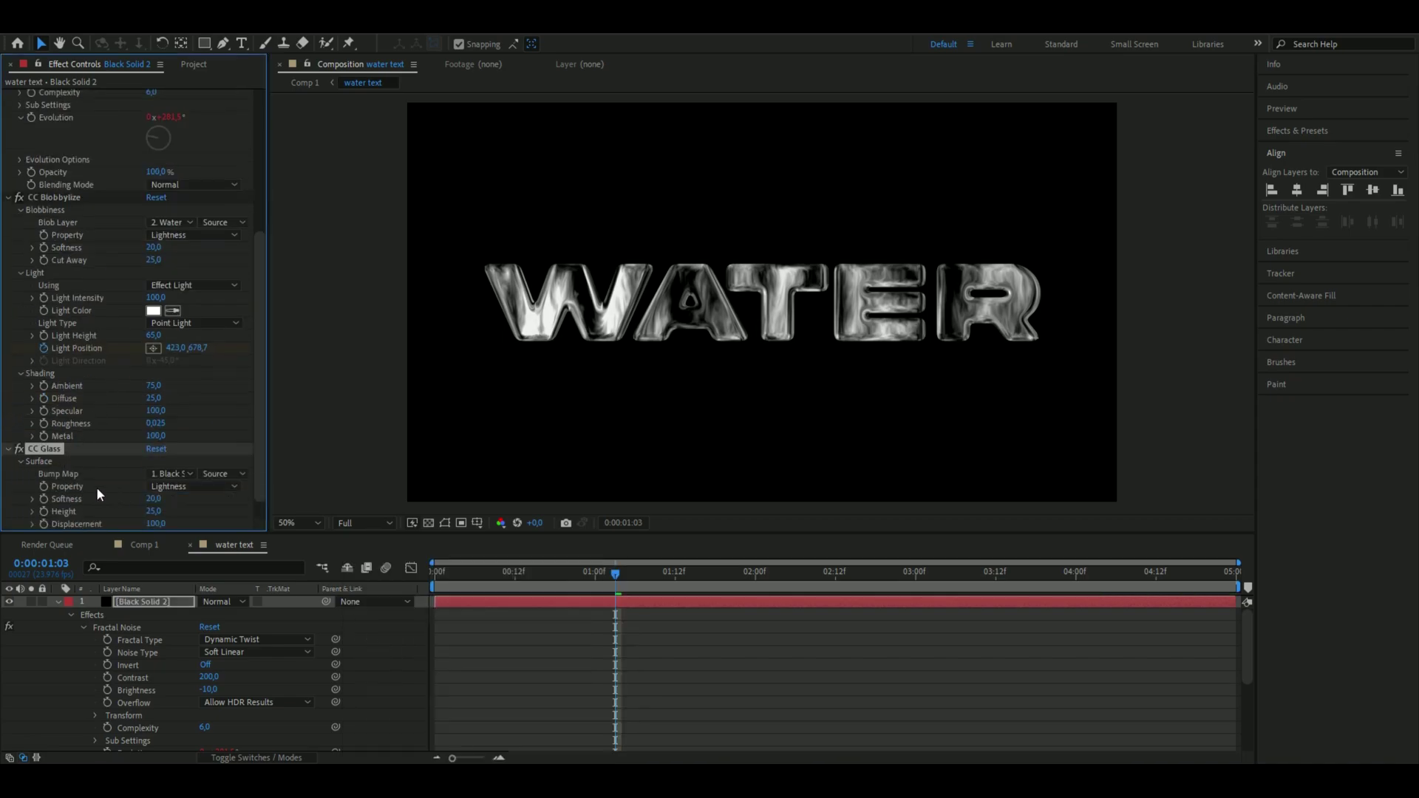
scroll(96, 485, "down", 2)
left_click(169, 450)
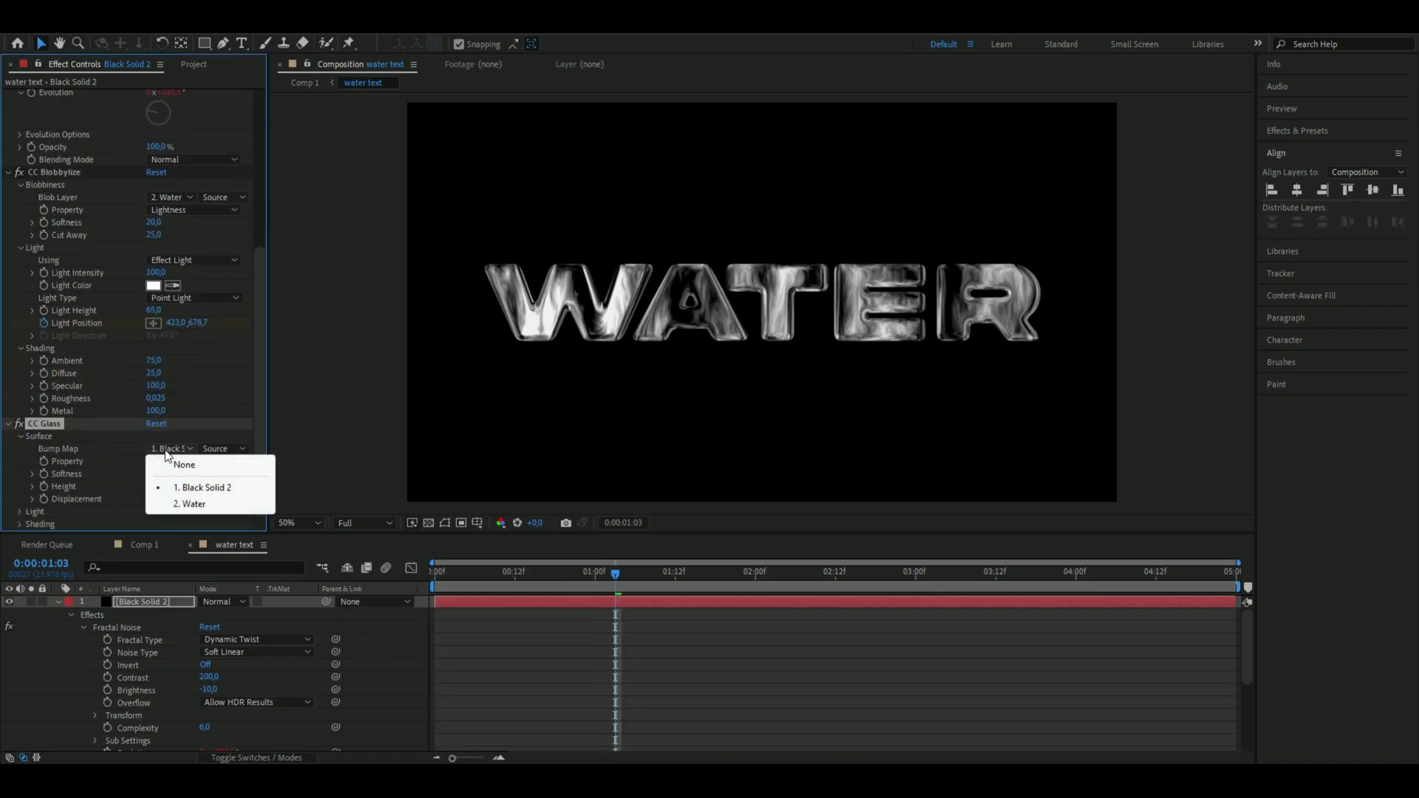
left_click(192, 505)
Set the CC Glass Softness to 8,5, Height to 100 and Displacement to 0.
left_click(19, 512)
scroll(80, 485, "down", 5)
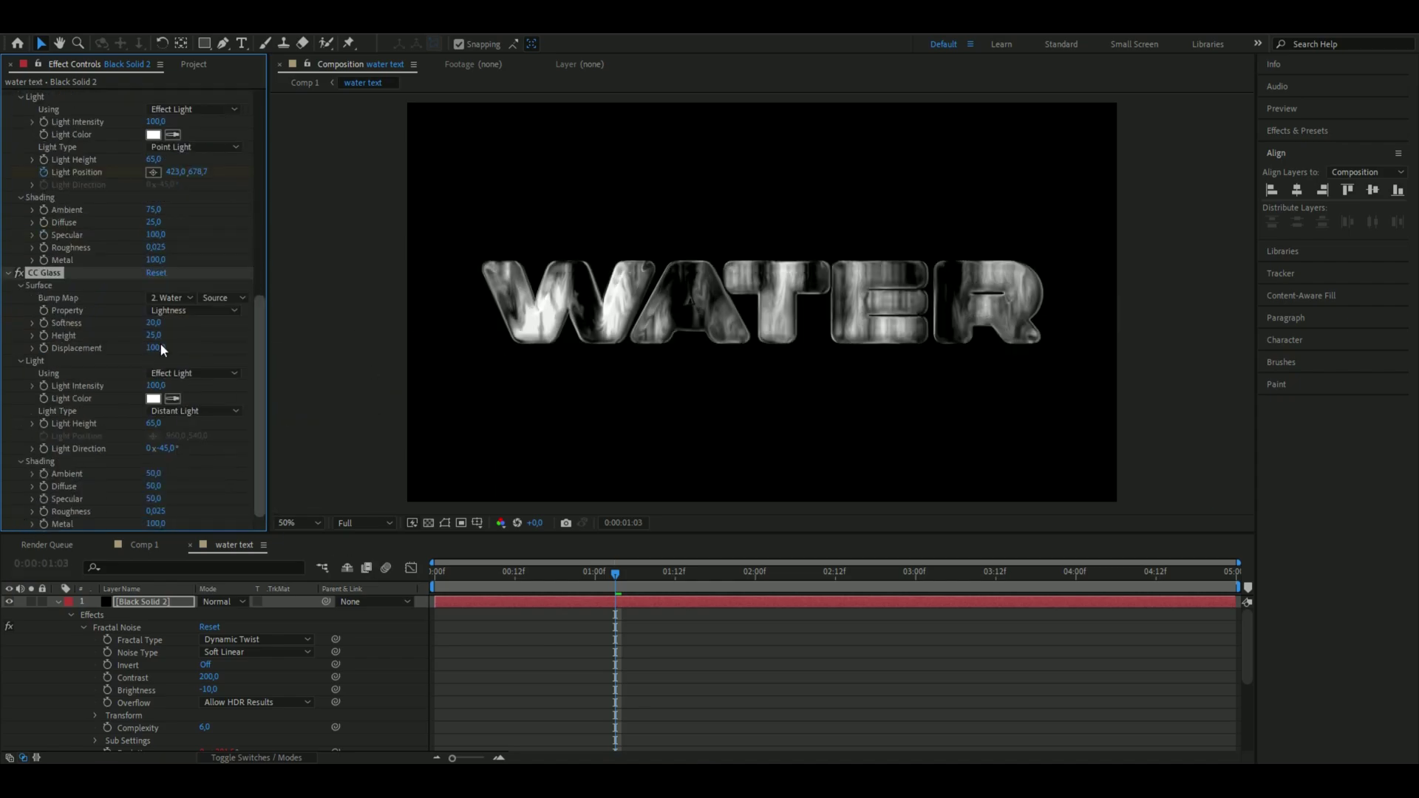
left_click(154, 323)
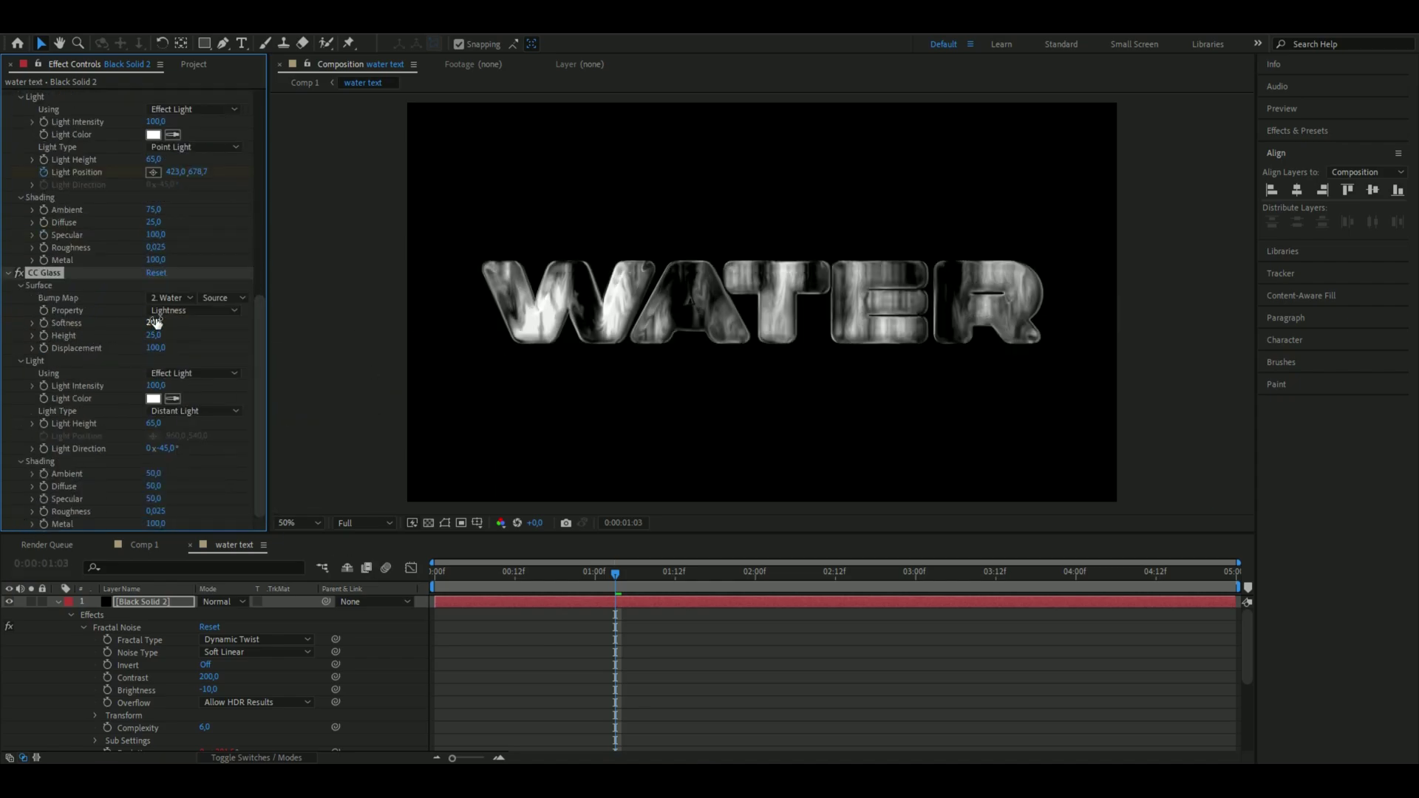
type("8,5")
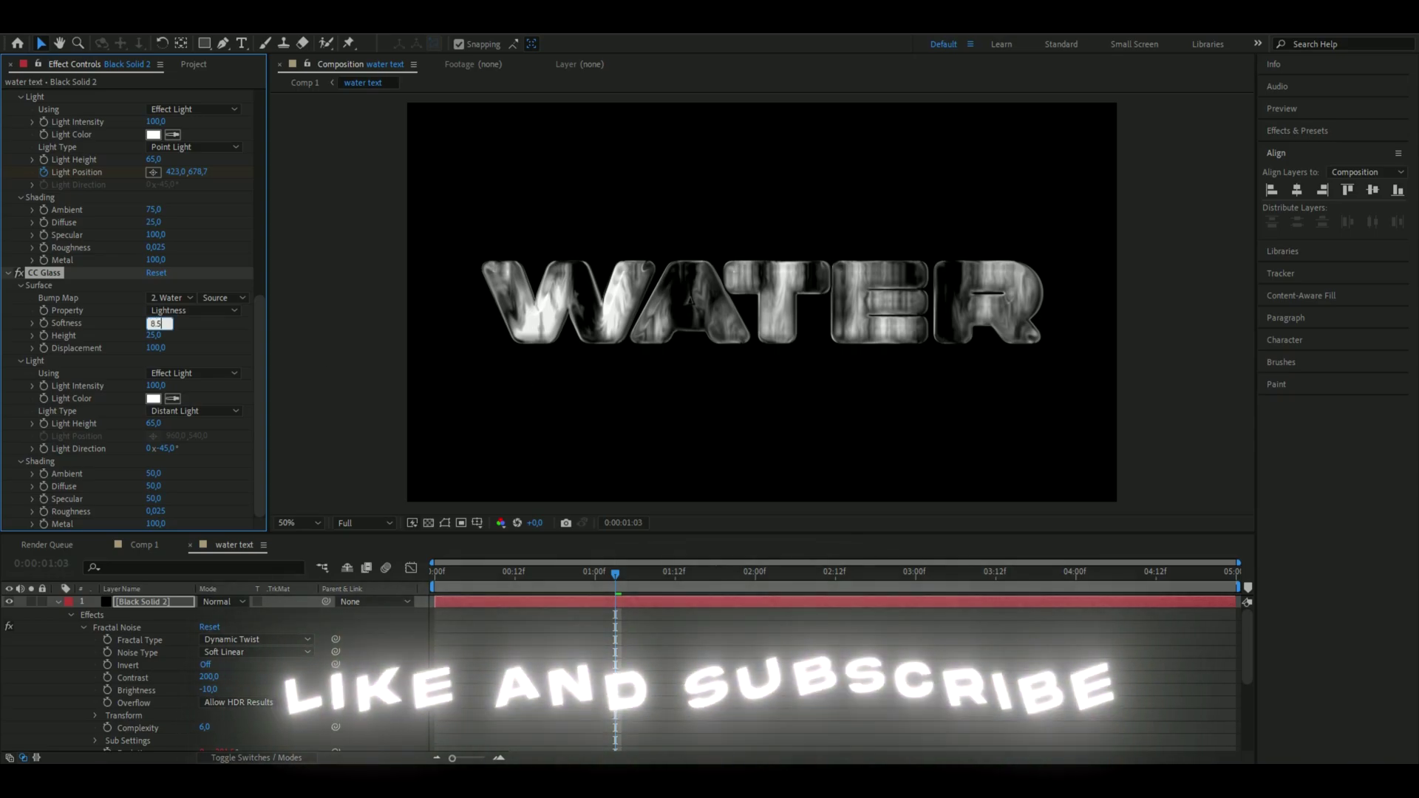
key("Return")
left_click(154, 336)
type("1")
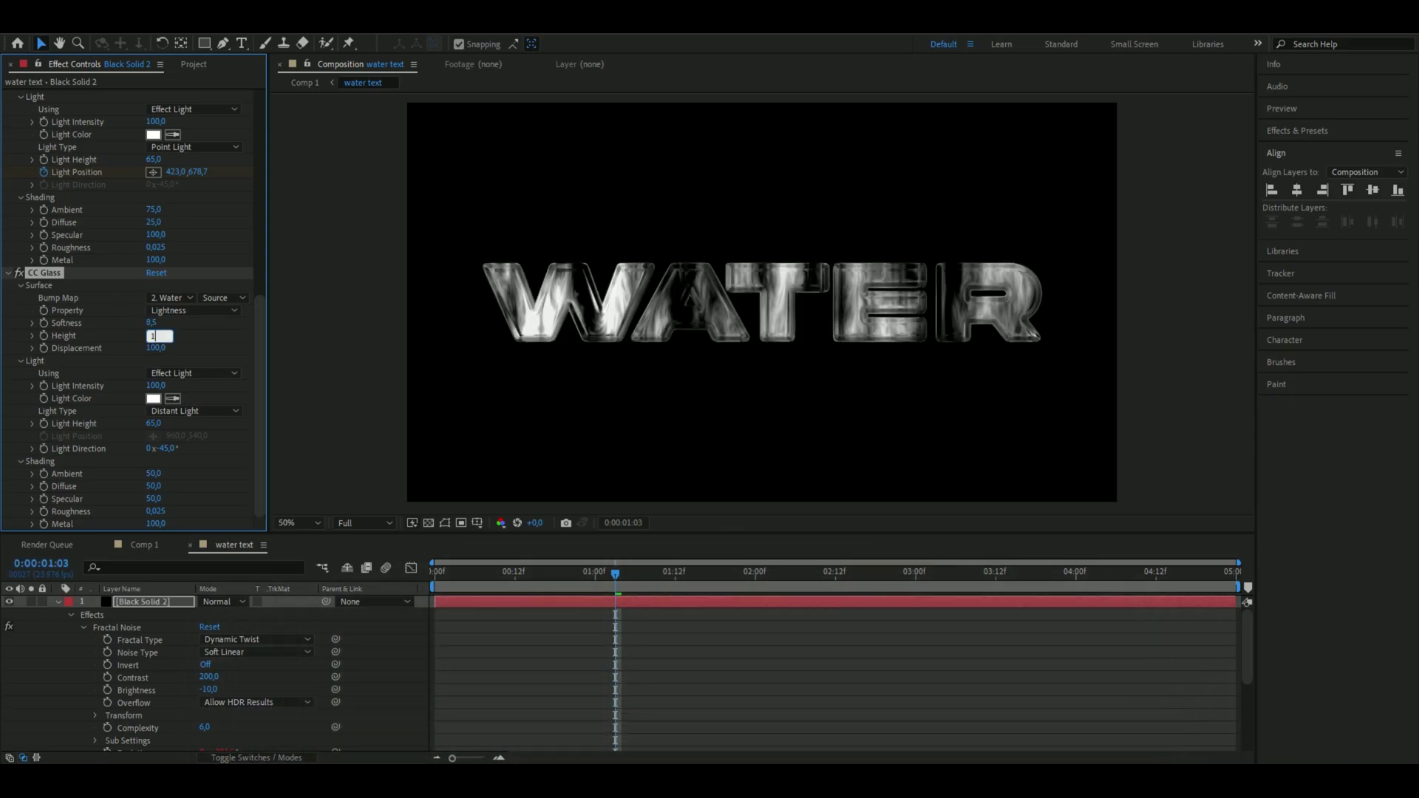
type("00")
key("Tab")
type("0")
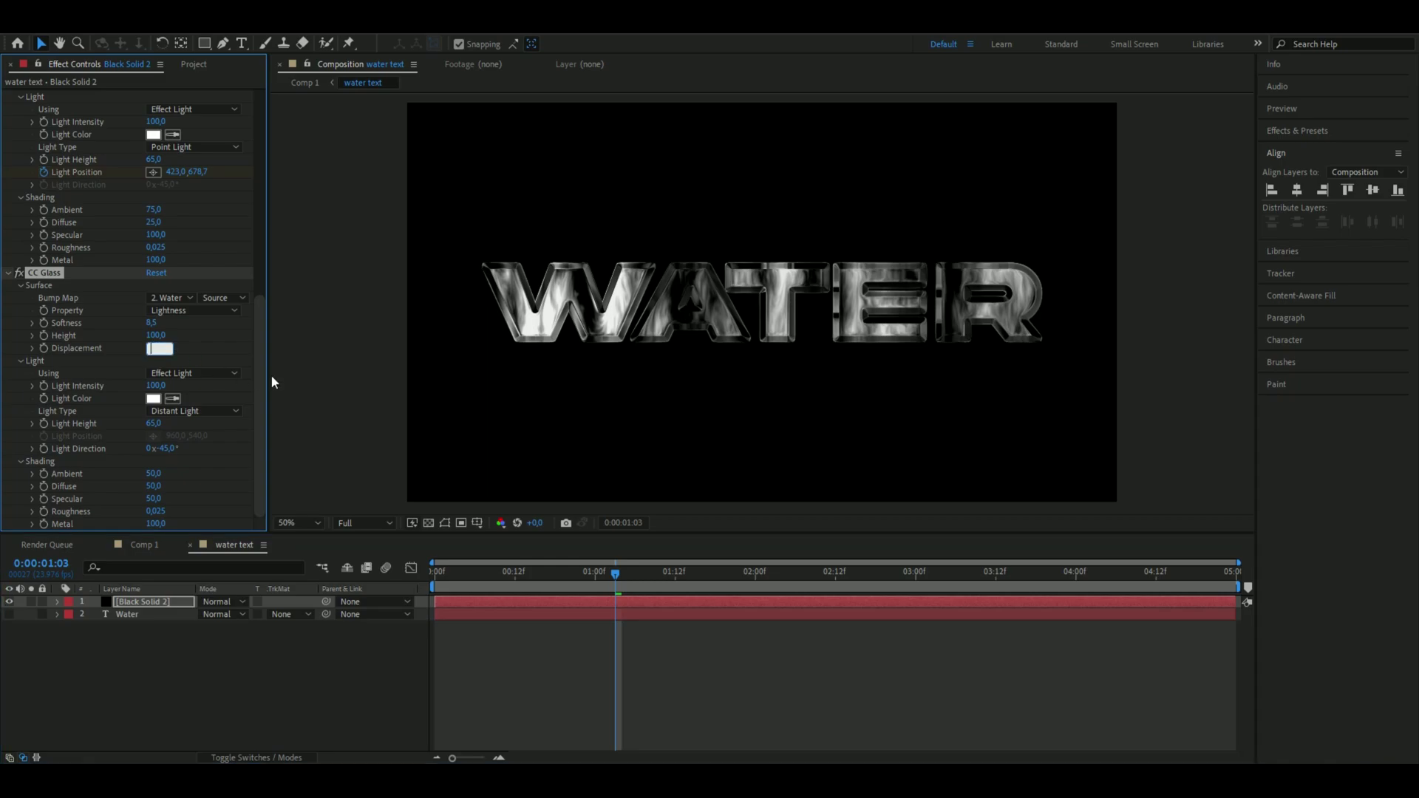
key("Return")
key("Page_Up")
key("Page_Up")
key("Page_Up")
key("Page_Up")
key("Page_Up")
key("Page_Up")
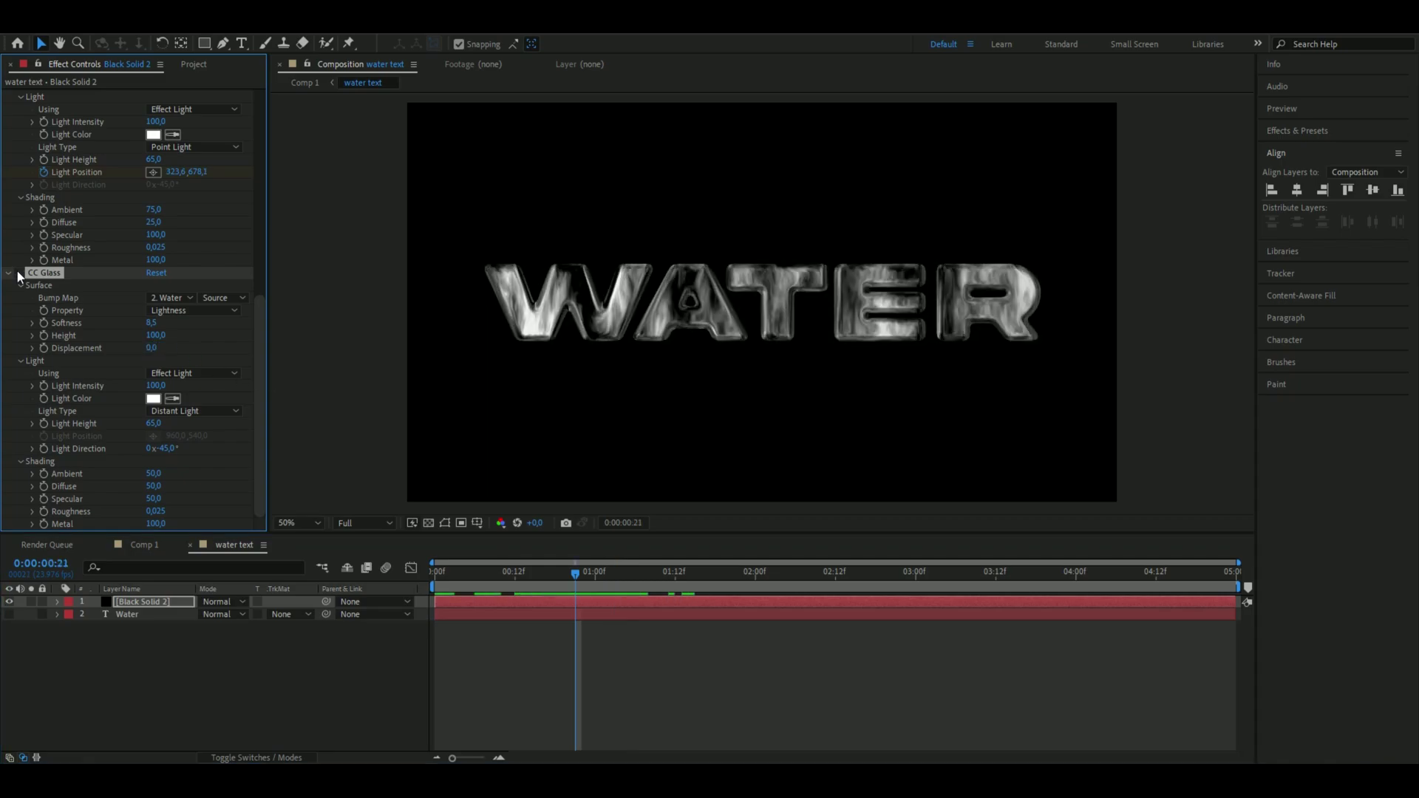
left_click(459, 605)
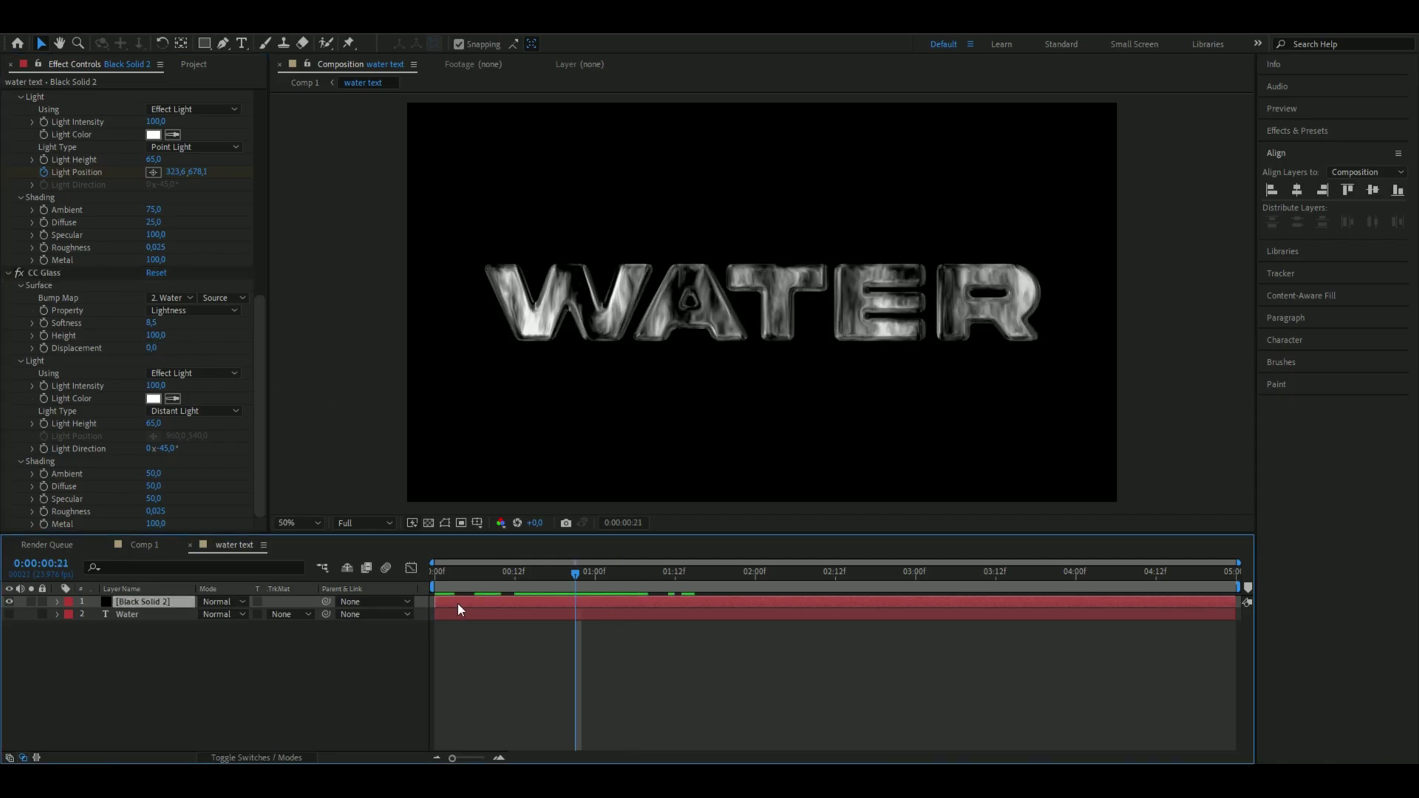
Apply CC Mr. Mercury with Velocity 0,5 and Birth Rate 56,3.
key("ctrl+space")
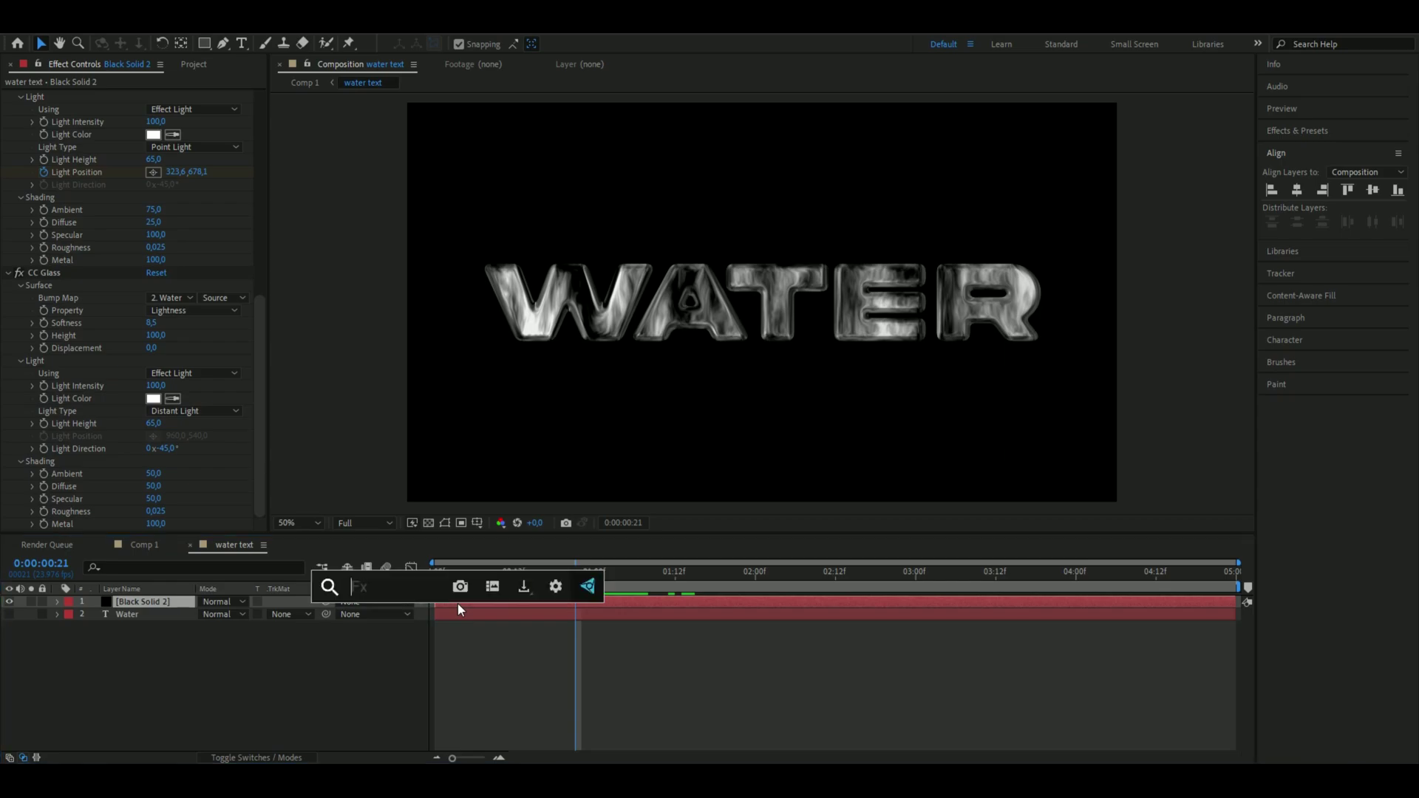
type("cc mr")
key("Return")
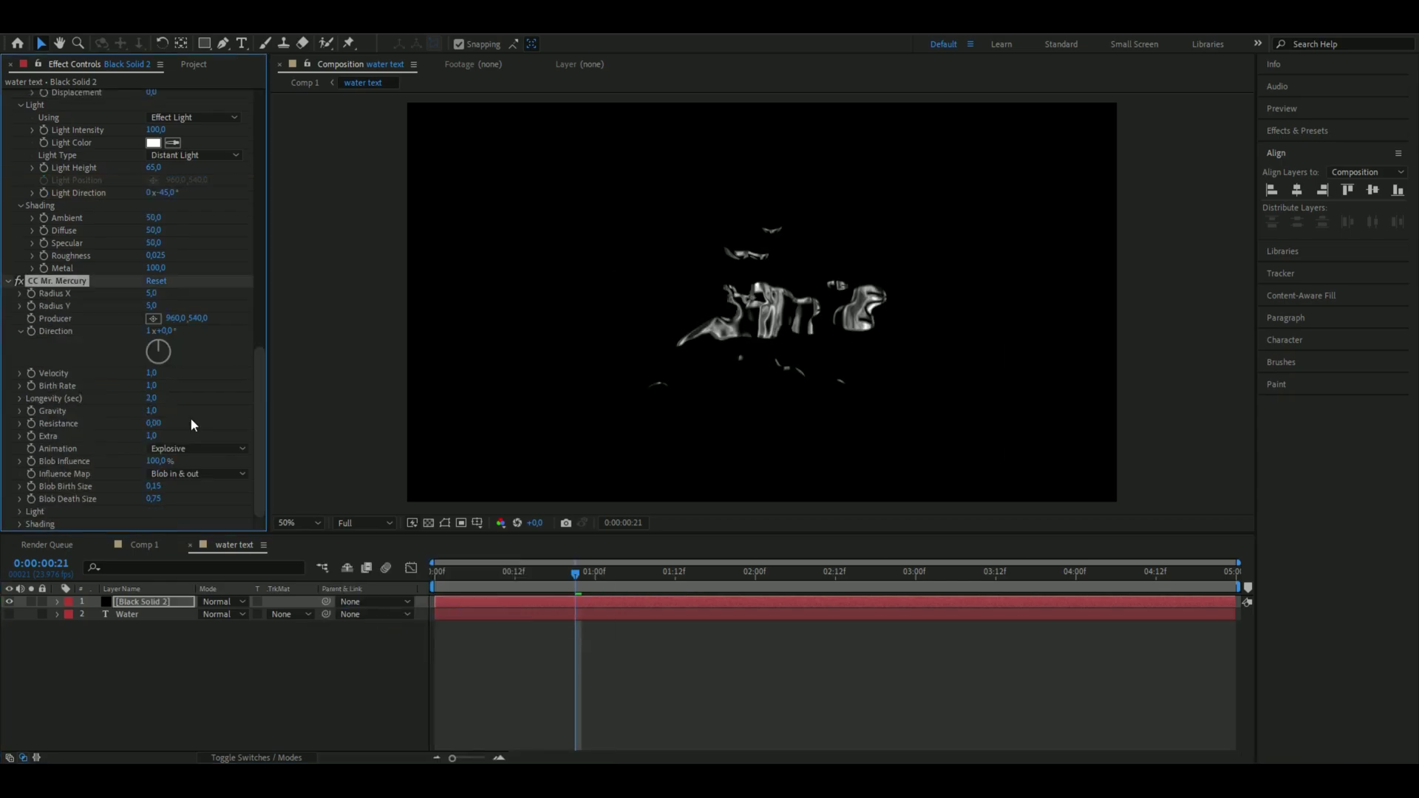
left_click(154, 372)
type("0,5")
key("Return")
left_click(151, 385)
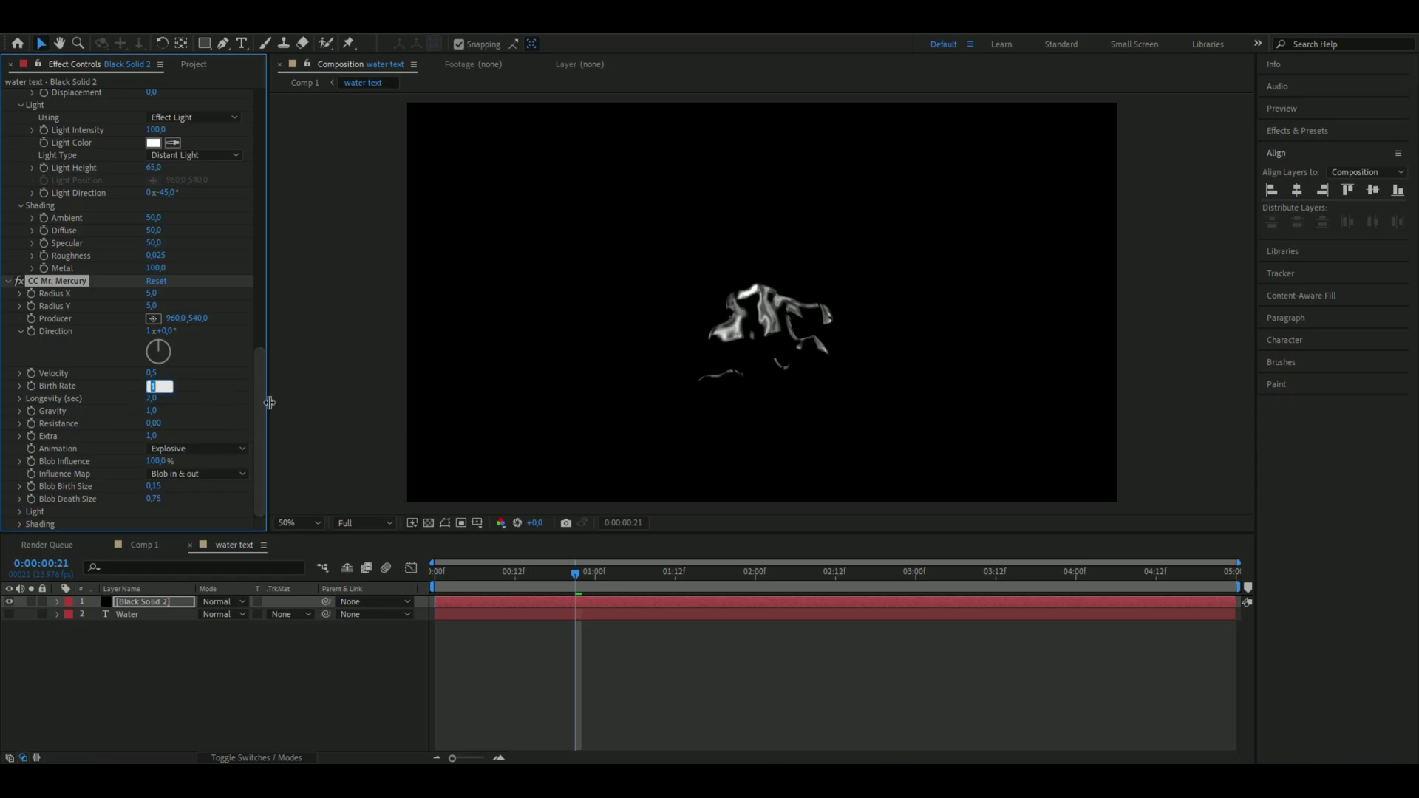
type("56,3")
key("Return")
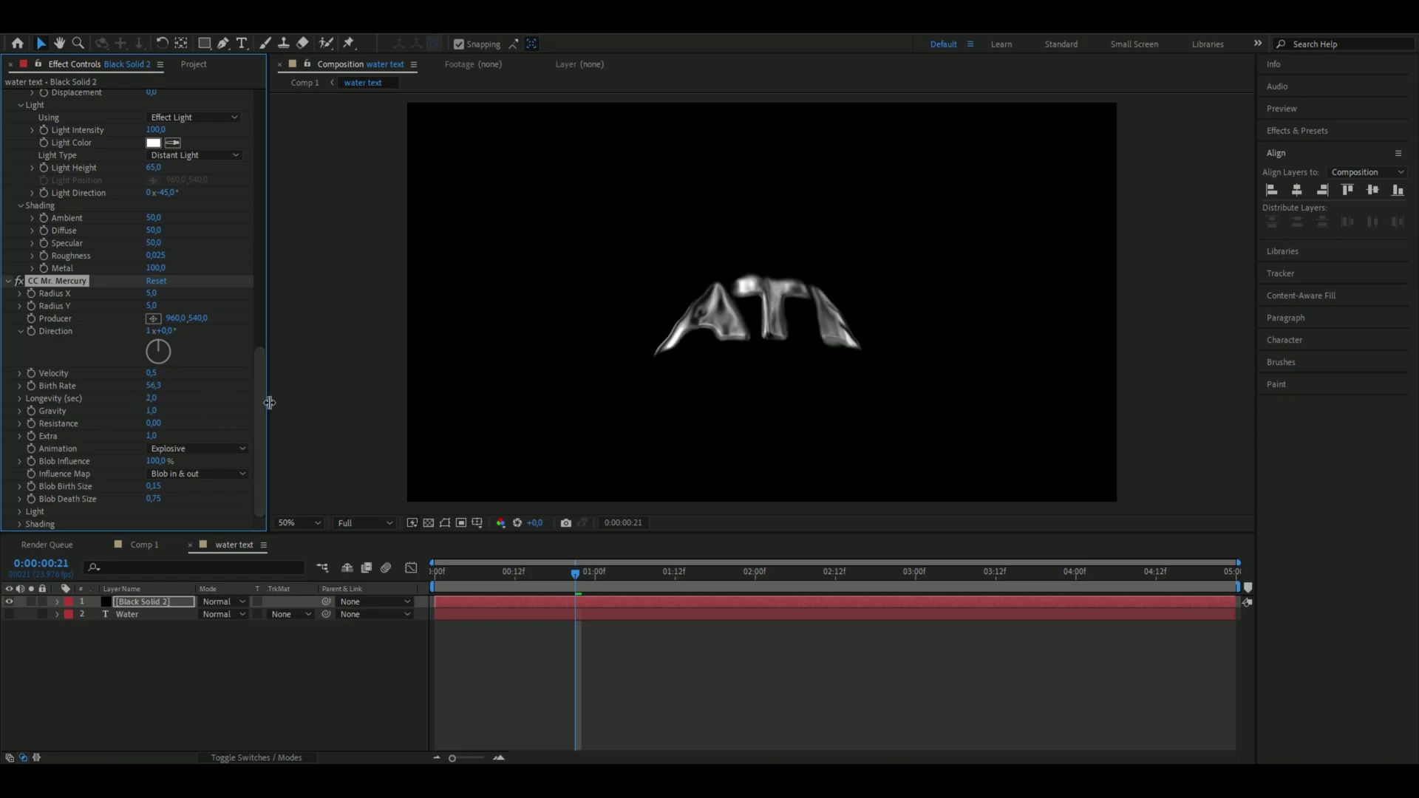
Set the Mr. Mercury Longevity to 4, Gravity to 0 and Blob Birth Size to 0.
left_click(151, 398)
type("4")
key("Return")
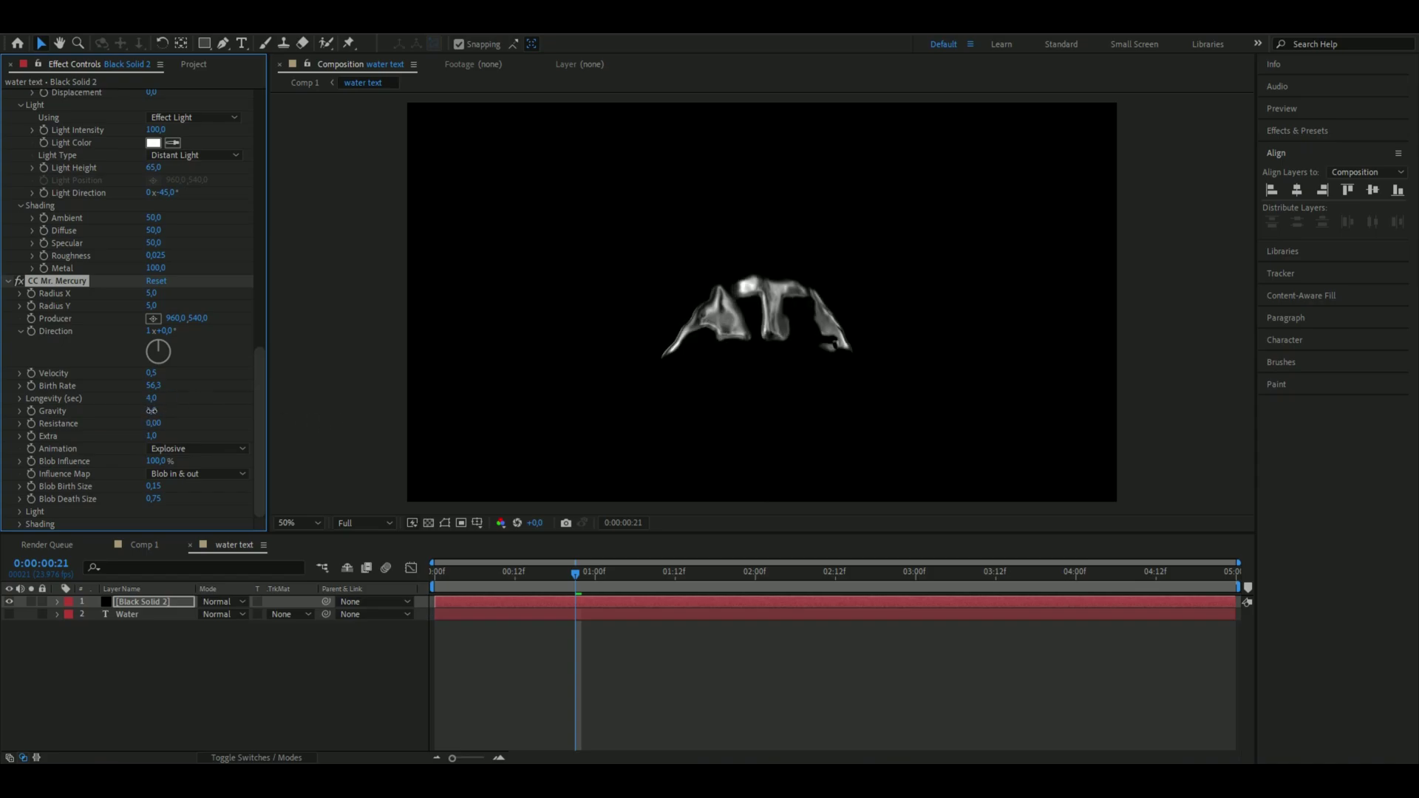
left_click(151, 410)
type("0")
key("Return")
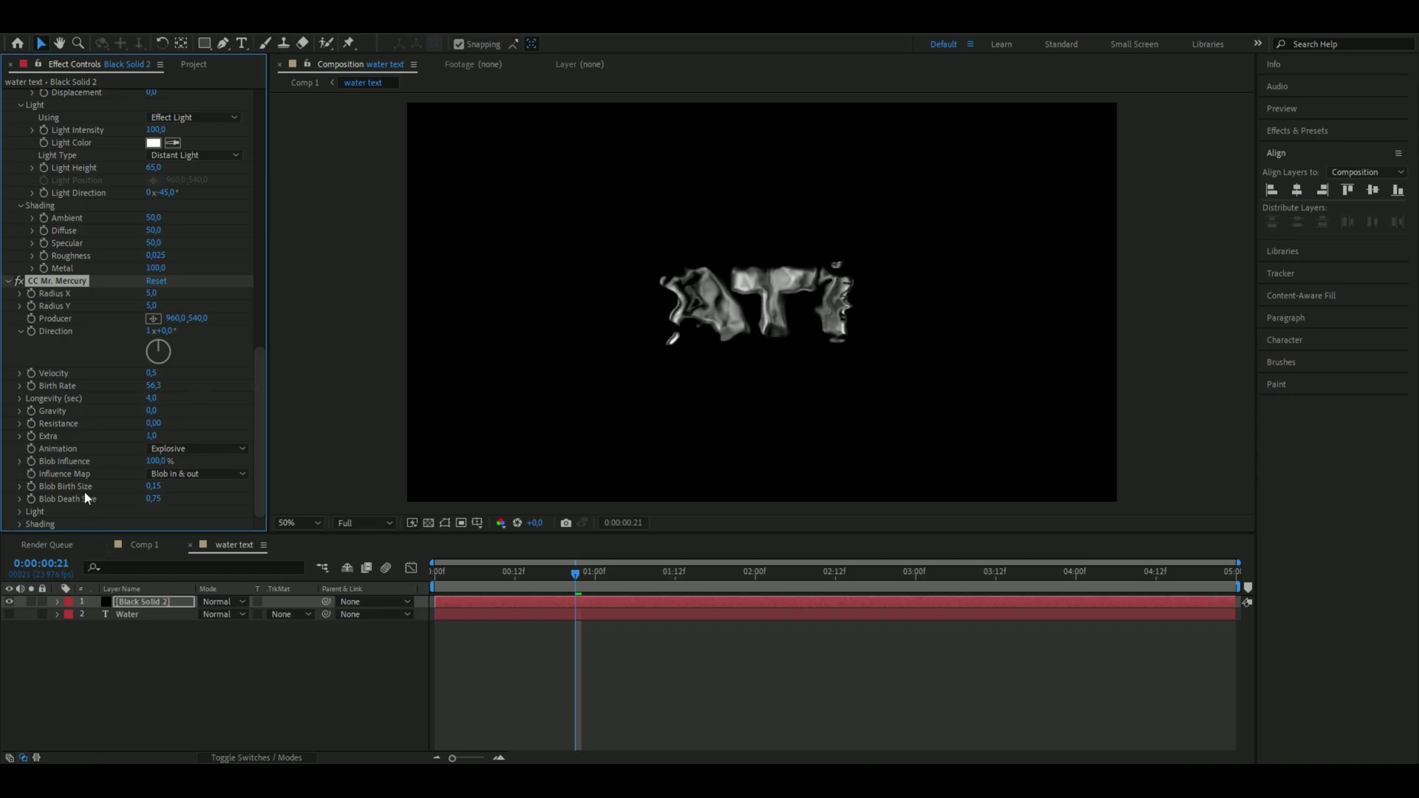
left_click(152, 486)
type("0")
key("Return")
left_click_drag(575, 571, 422, 556)
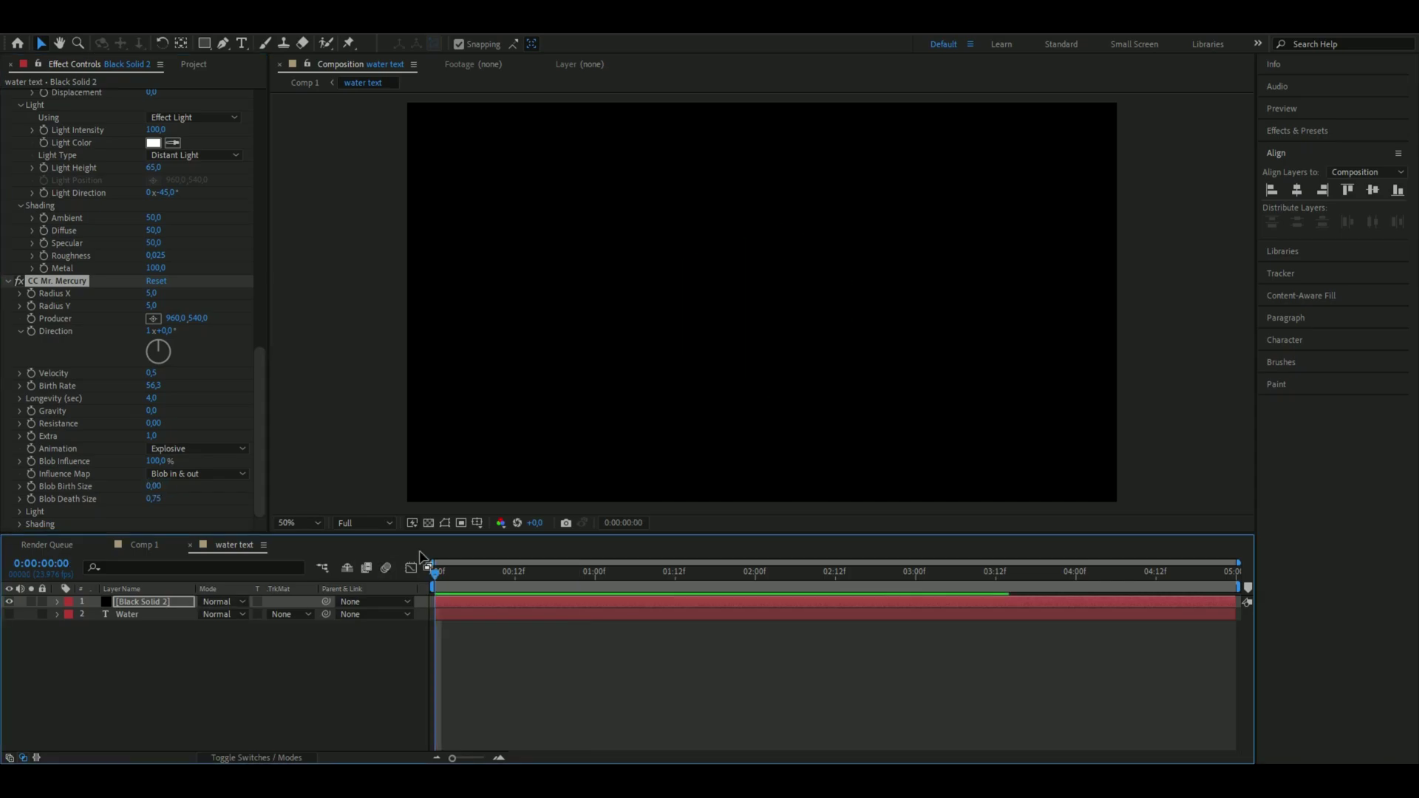
Preview the mercury melt, then add a new adjustment layer above all layers.
key("space")
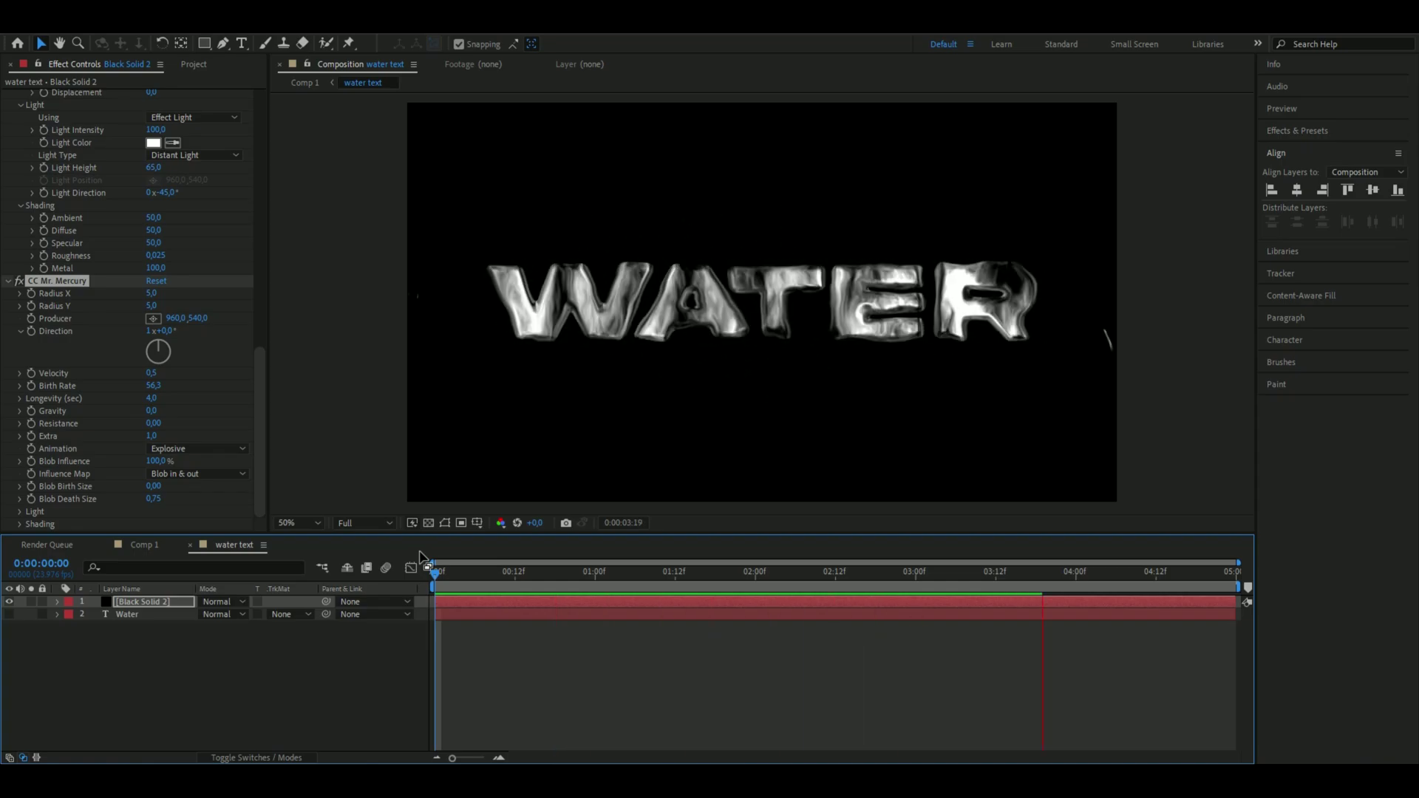
left_click(707, 573)
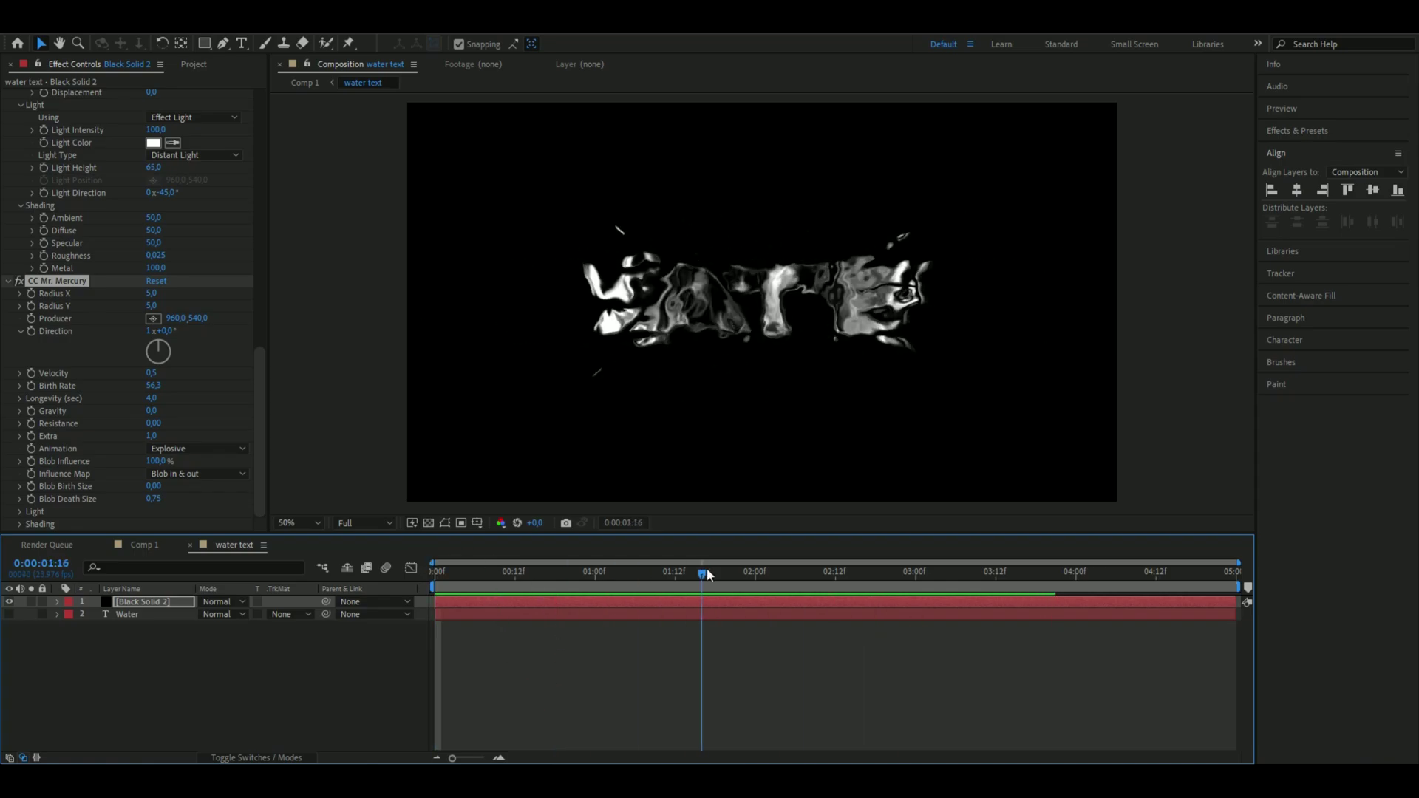
left_click_drag(706, 573, 976, 573)
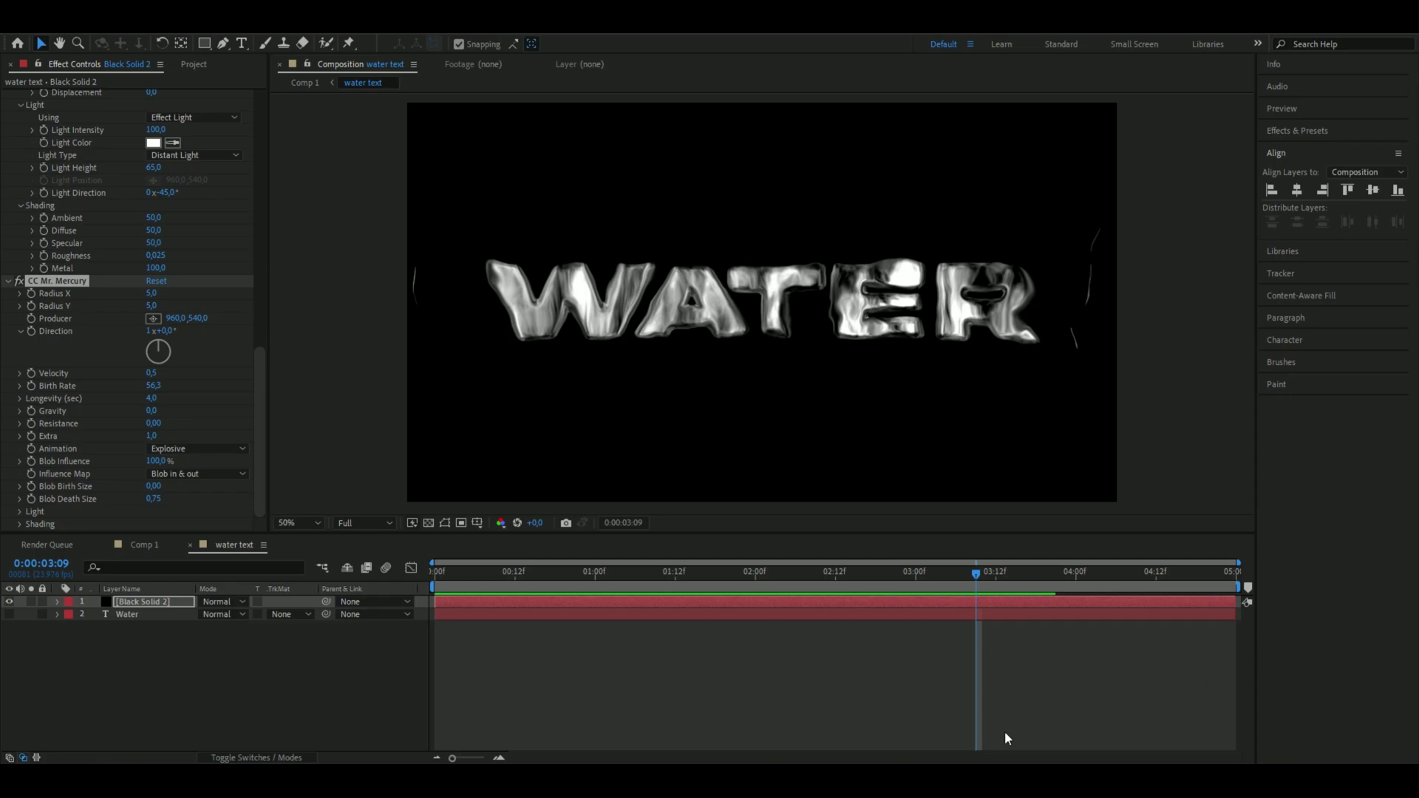
left_click(211, 702)
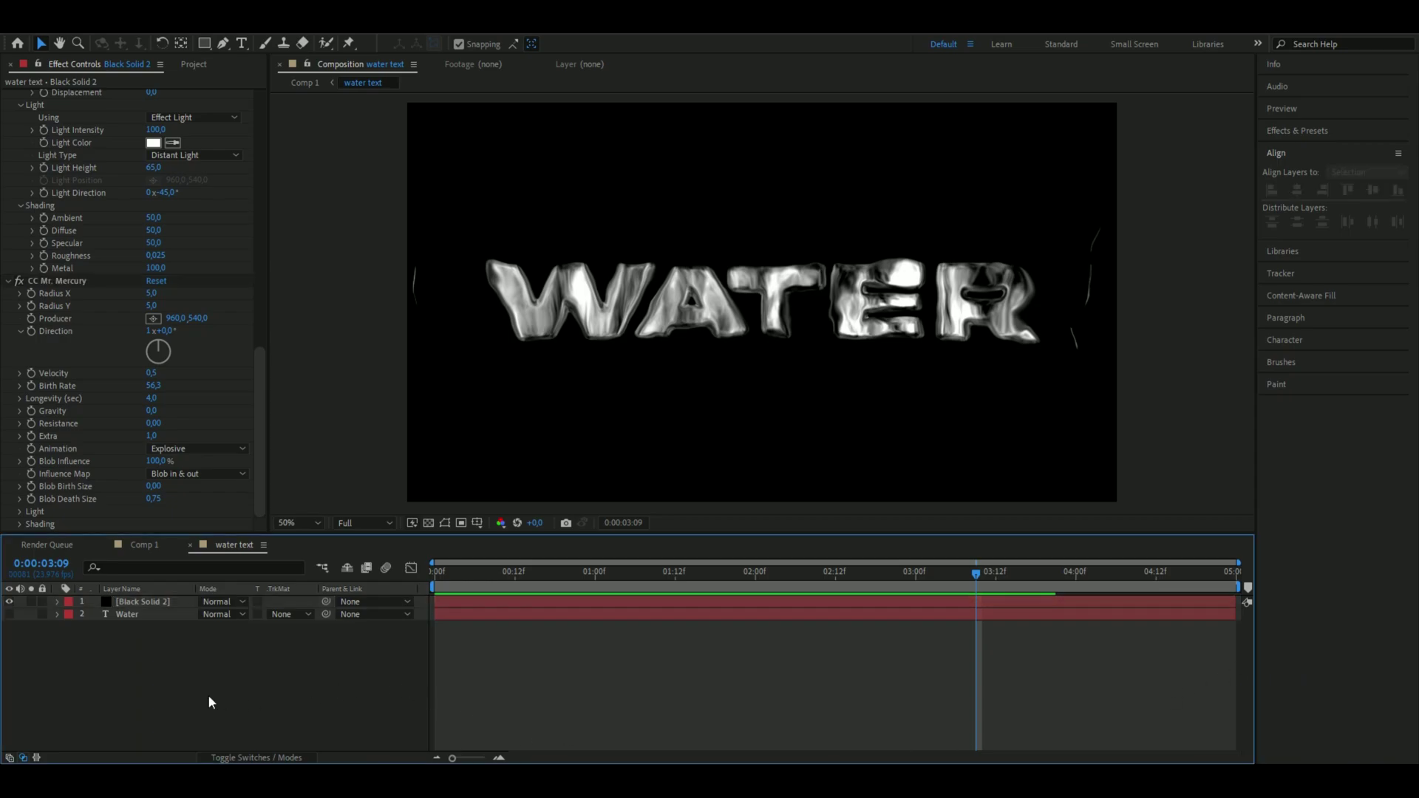
key("ctrl+alt+y")
Apply 4-Color Gradient to the adjustment layer with all four colours light blue 00A8FF.
key("ctrl+space")
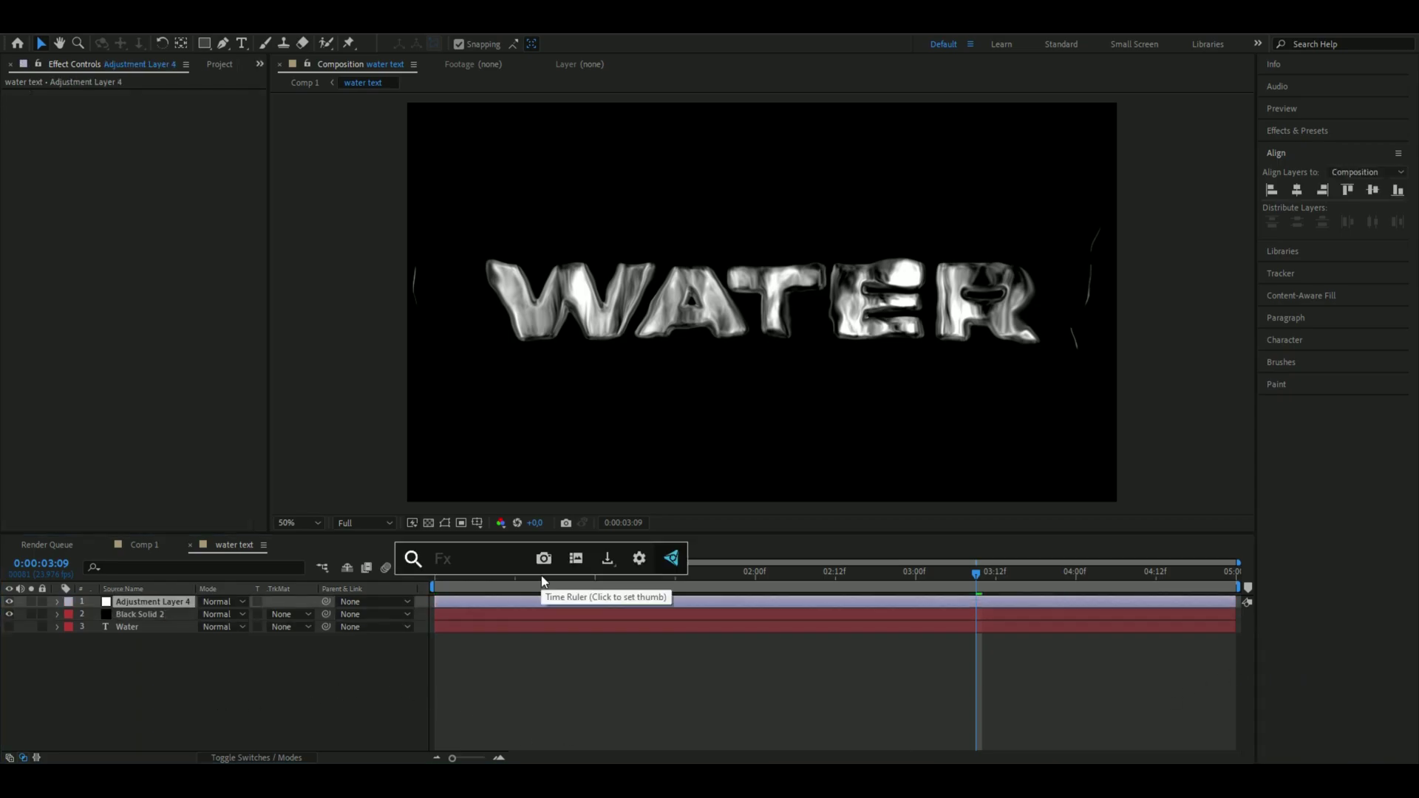
type("4col")
key("Return")
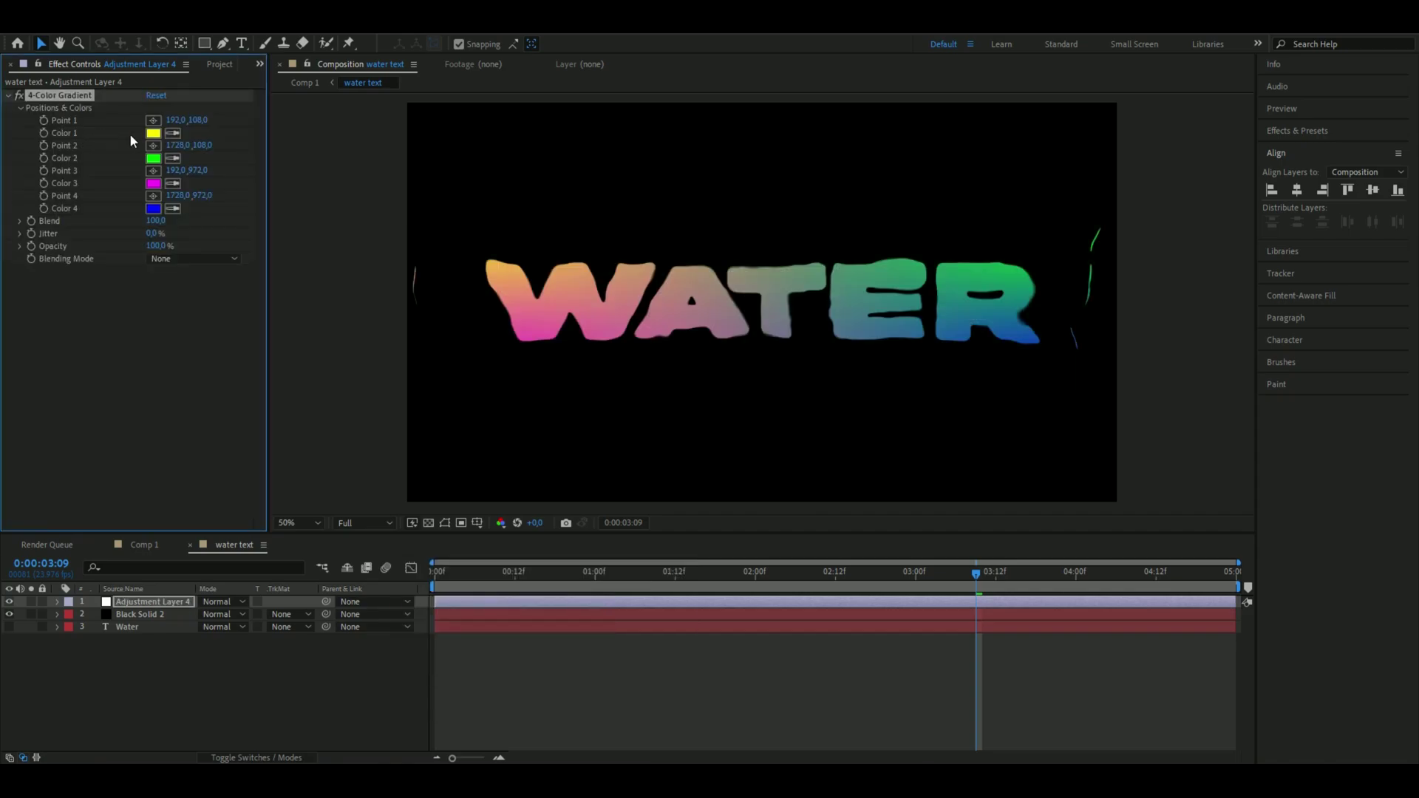
left_click(153, 134)
left_click_drag(209, 194, 219, 191)
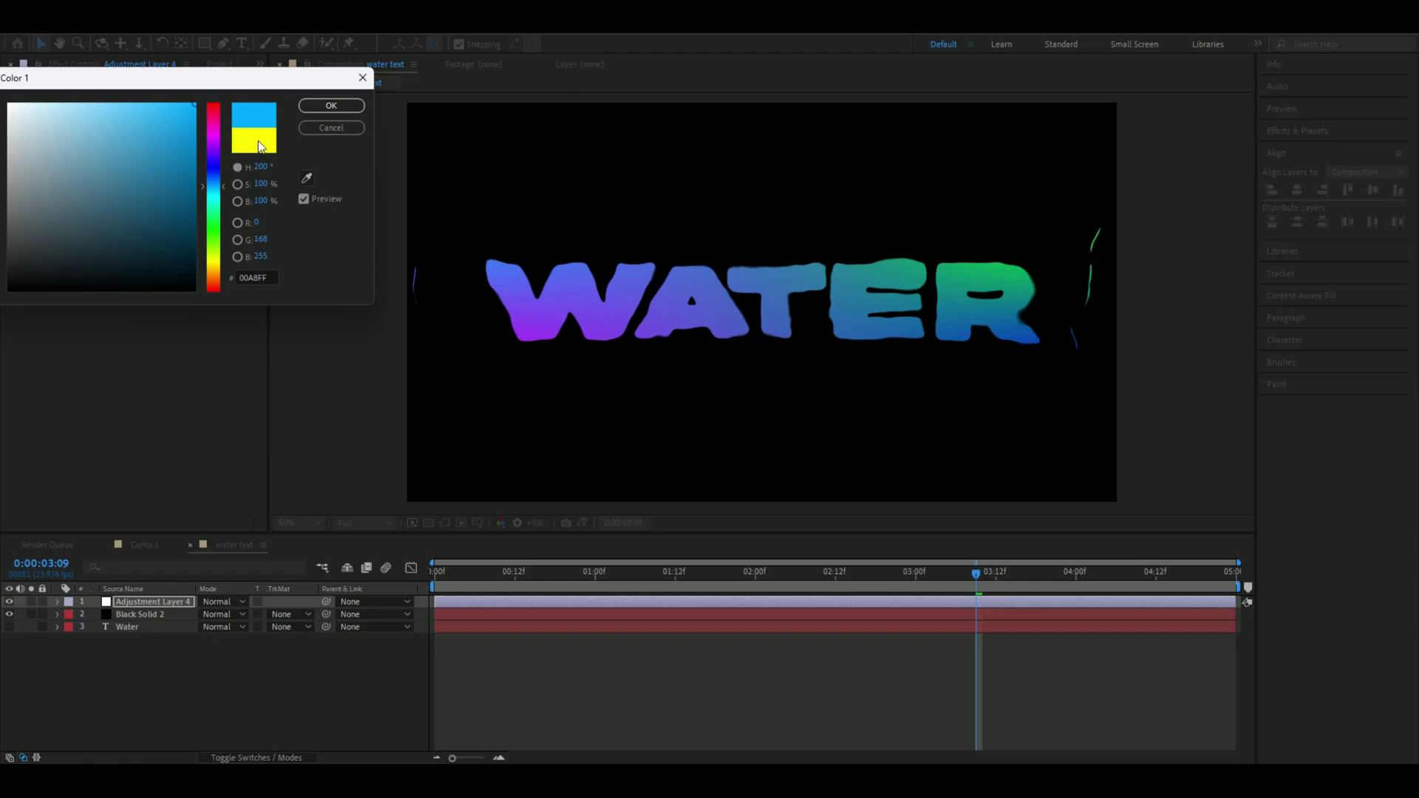
left_click(330, 107)
left_click(175, 159)
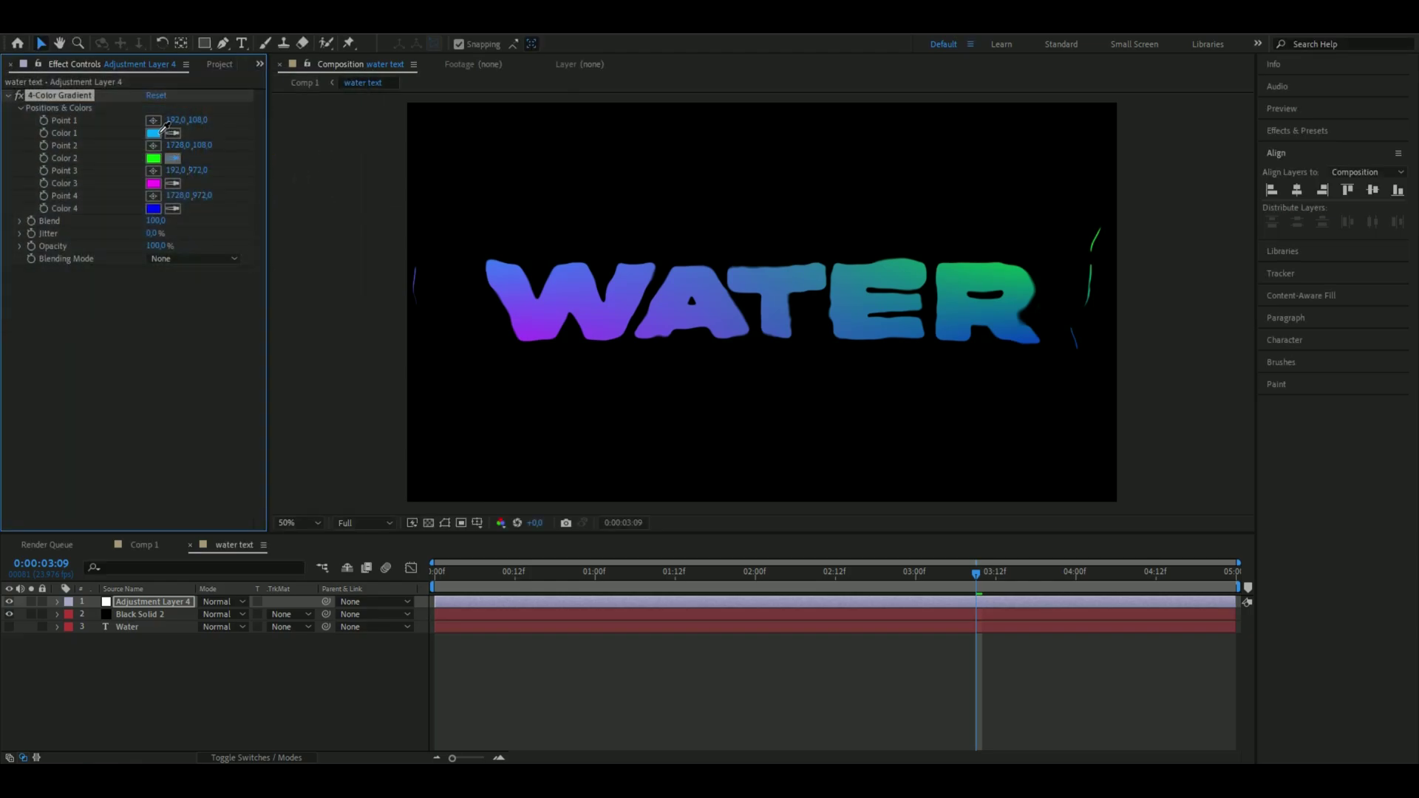
left_click(154, 133)
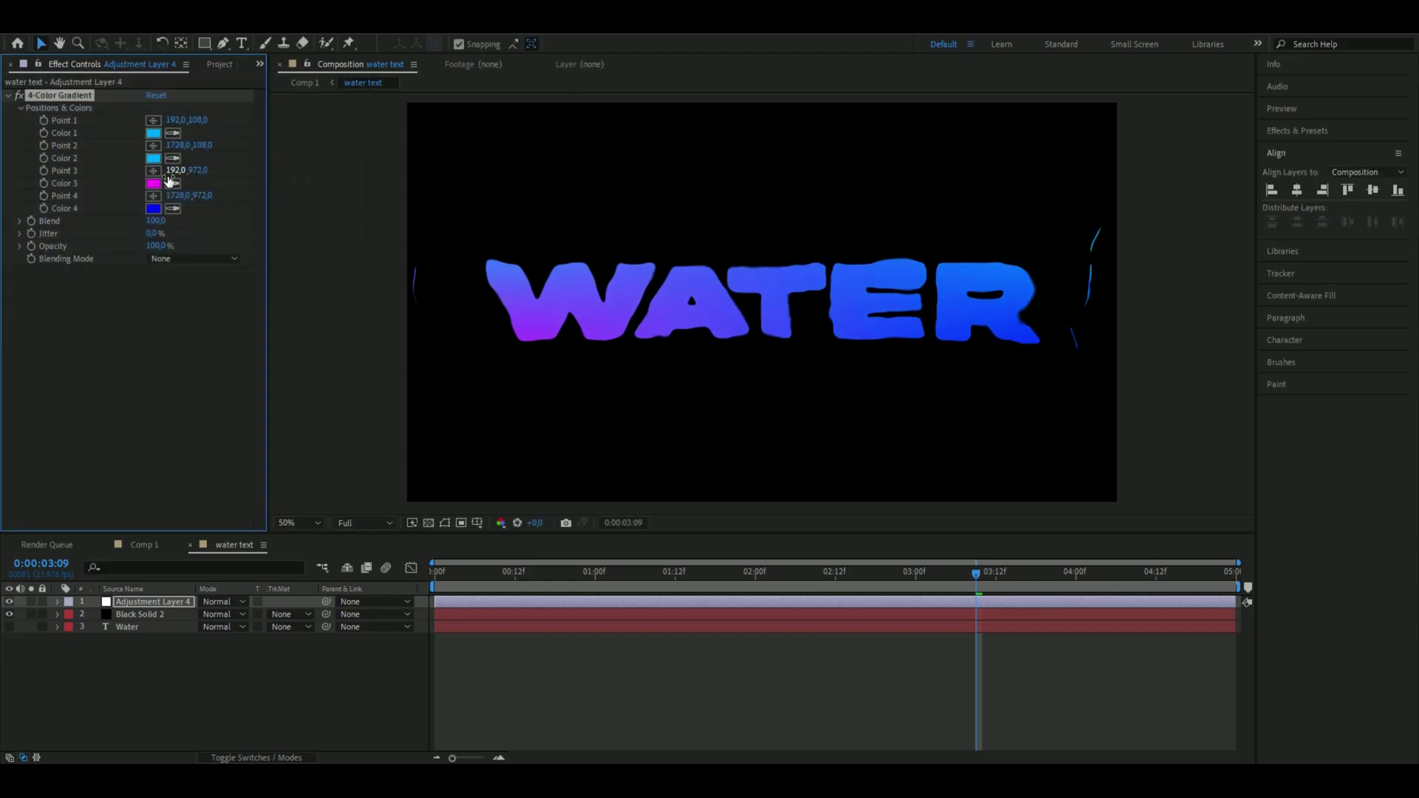
left_click(173, 183)
left_click(154, 133)
left_click(173, 208)
left_click(154, 183)
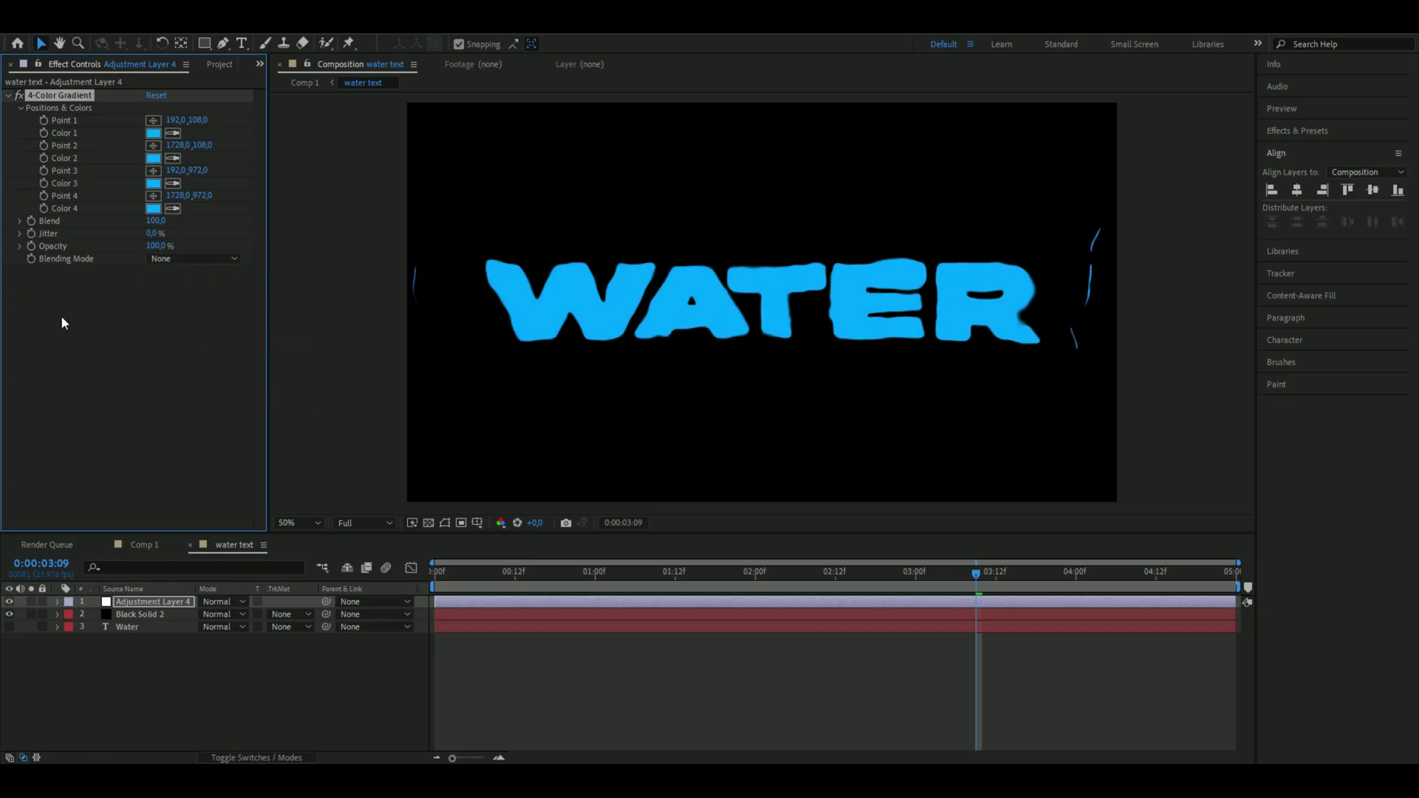
Blend the gradient in Color mode at 25% opacity.
left_click(177, 258)
left_click(181, 563)
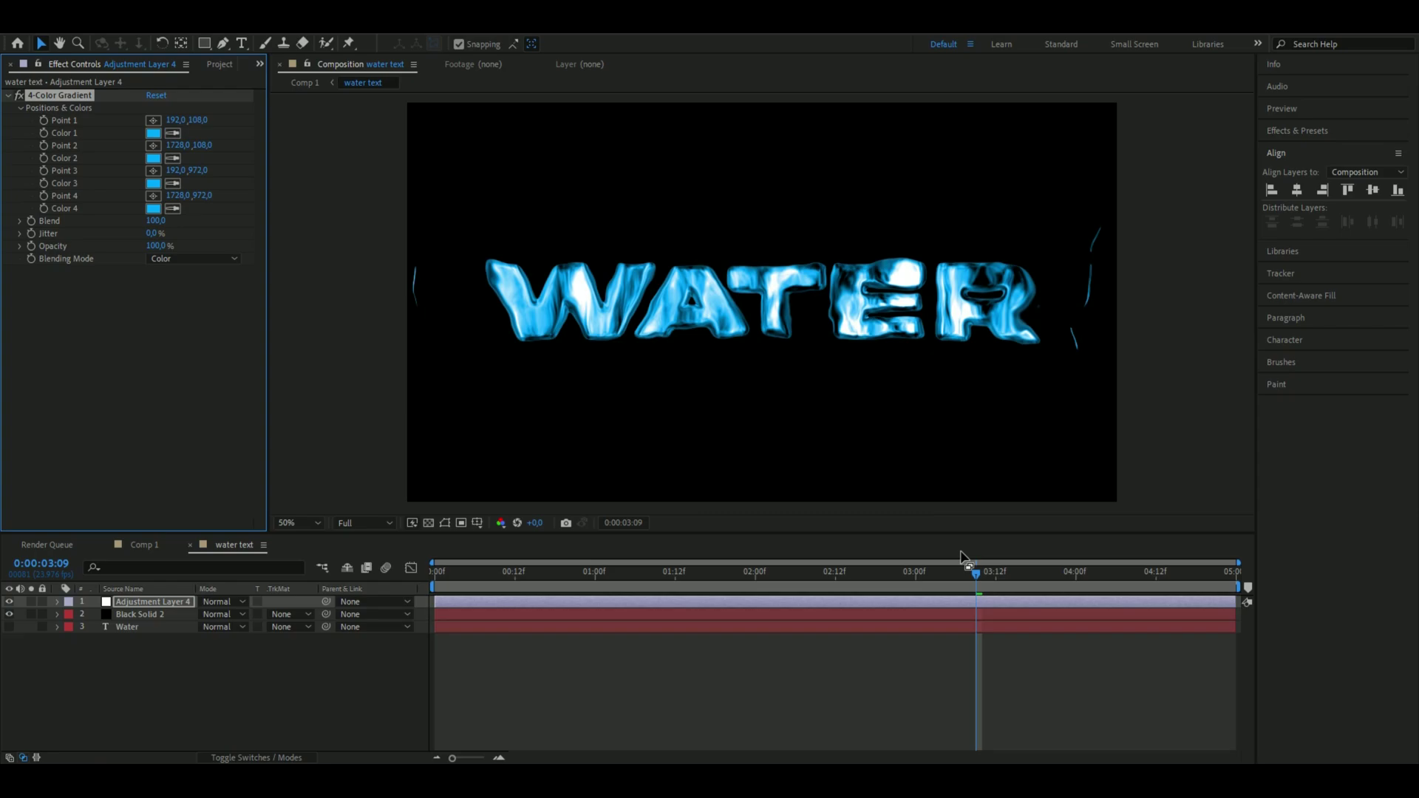
left_click_drag(976, 572, 789, 575)
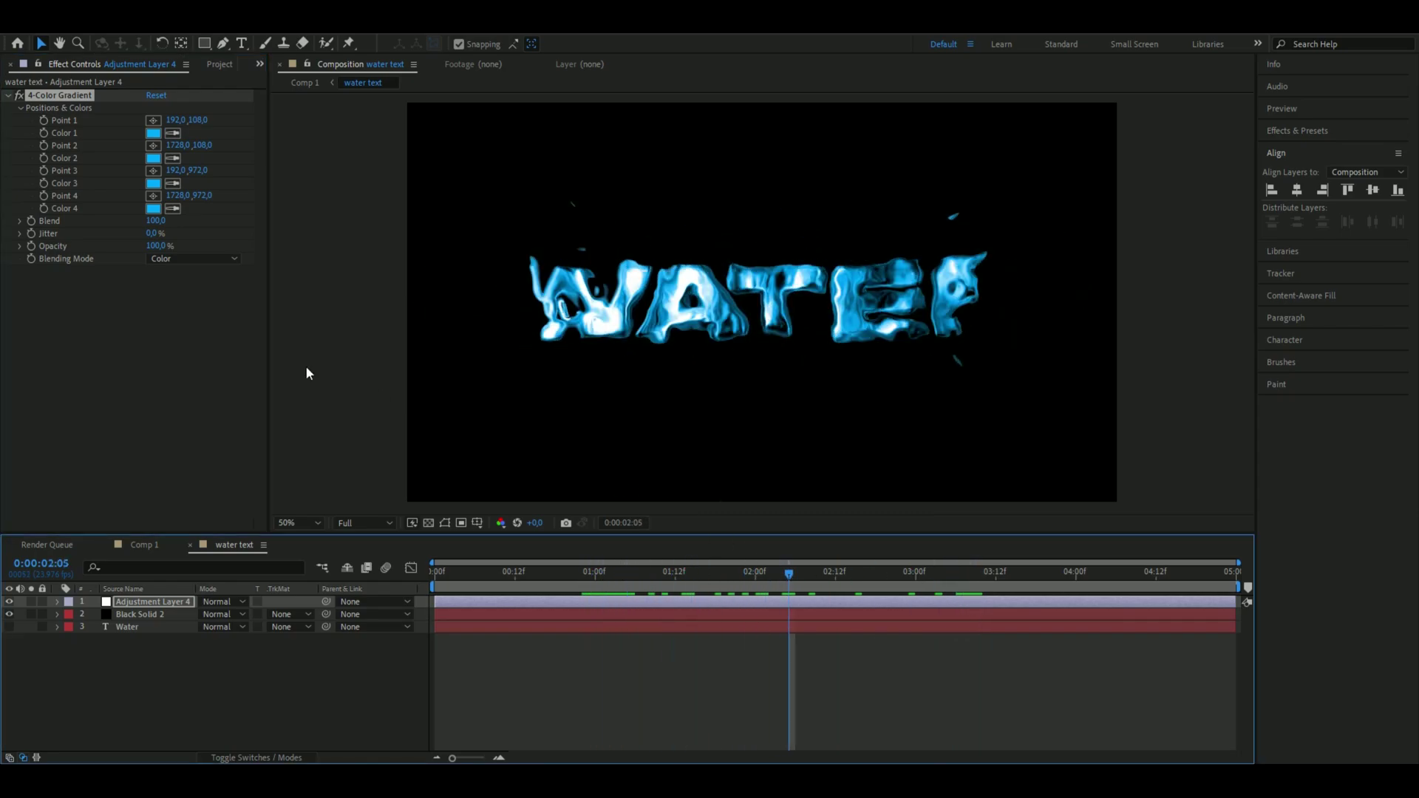
left_click(153, 247)
type("25")
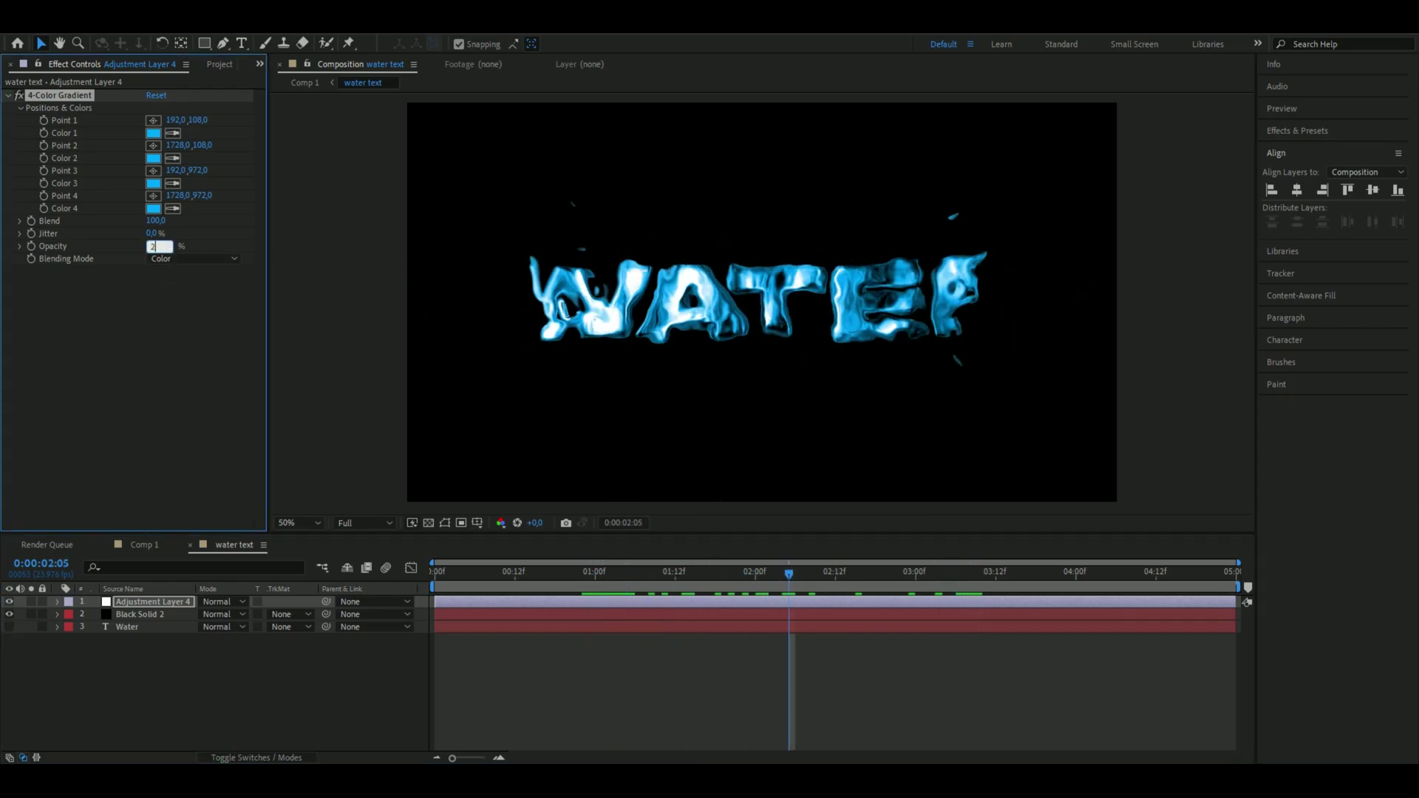
key("Return")
left_click(528, 608)
key("space")
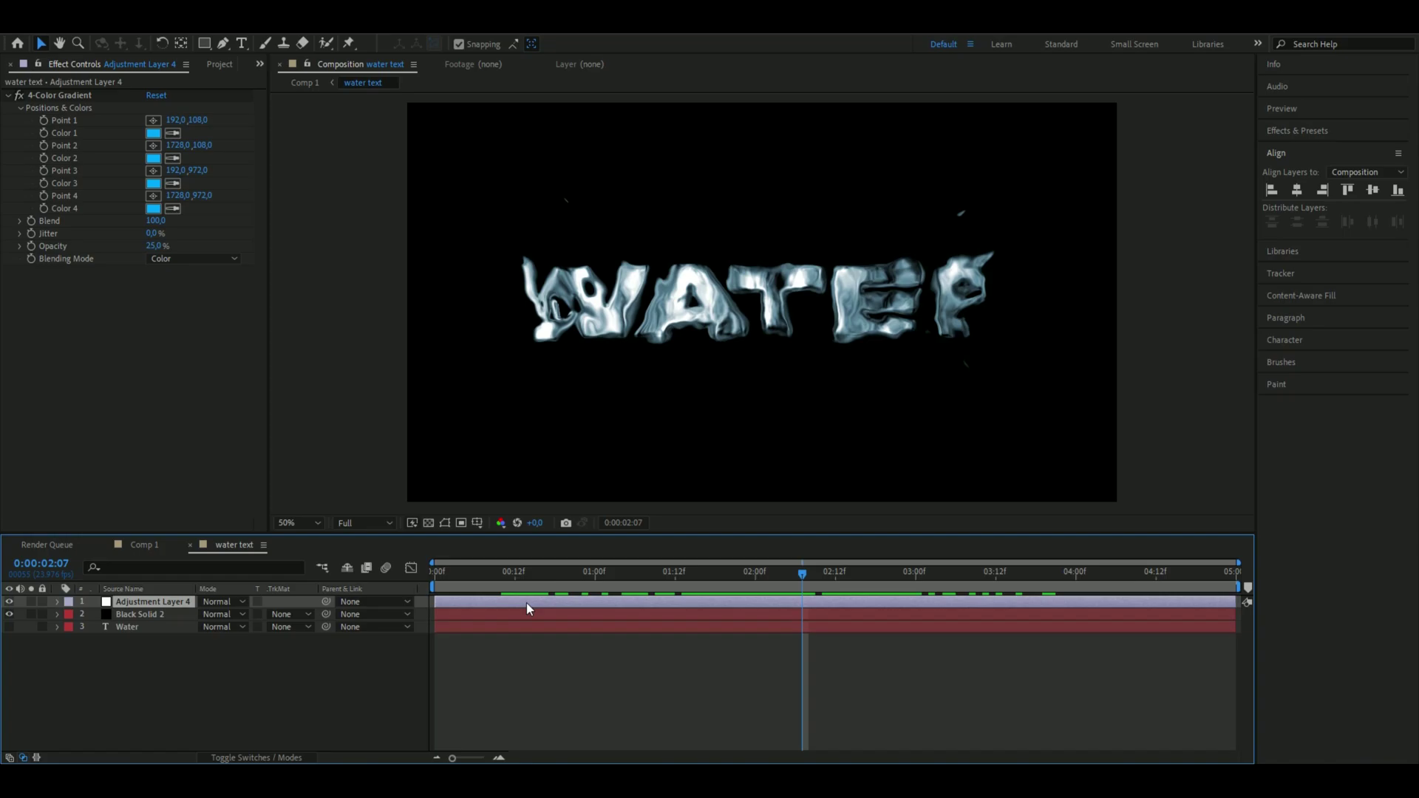
Apply S_Rays with Rays Length 1 and Rays Brightness 1,5.
key("ctrl+space")
type("rays")
key("Return")
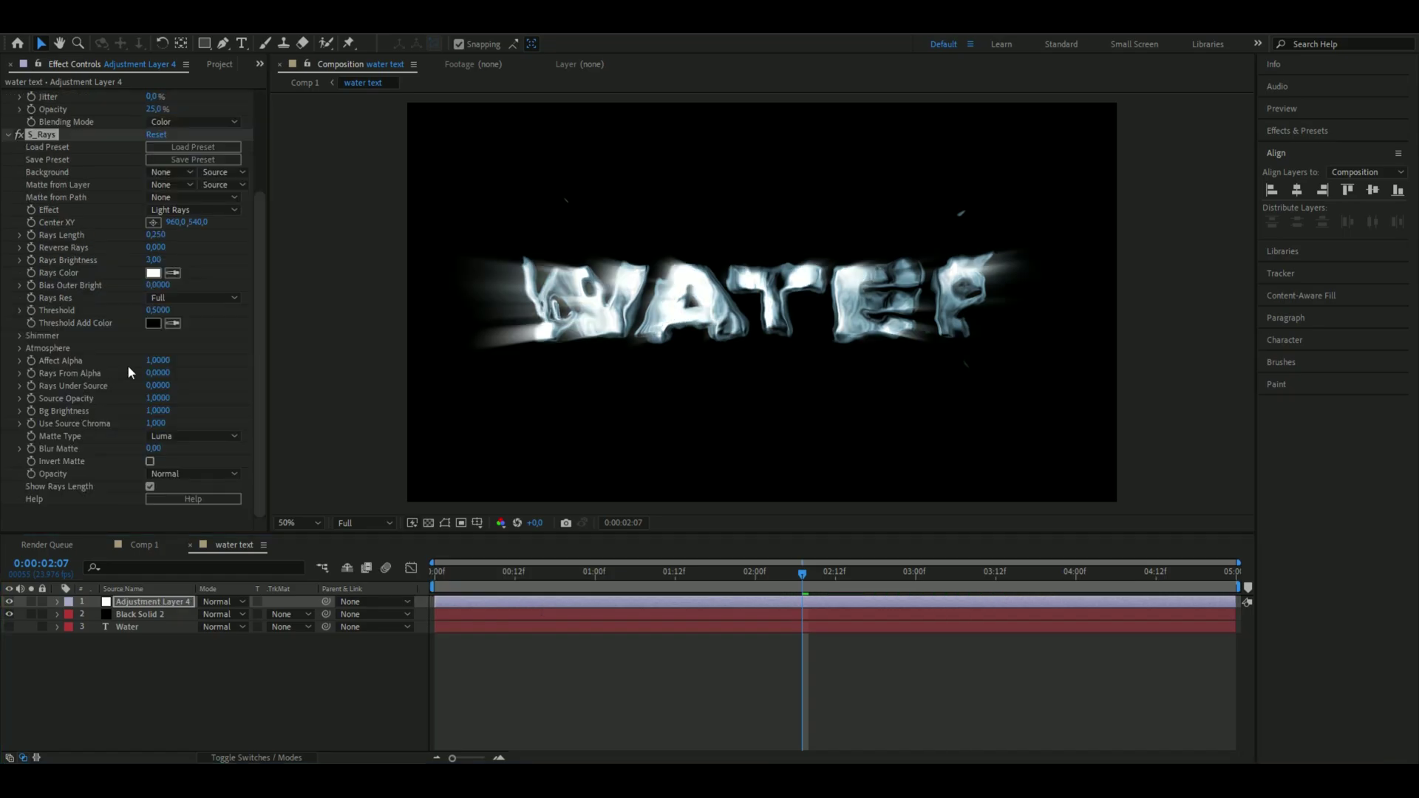
left_click(157, 235)
type("1")
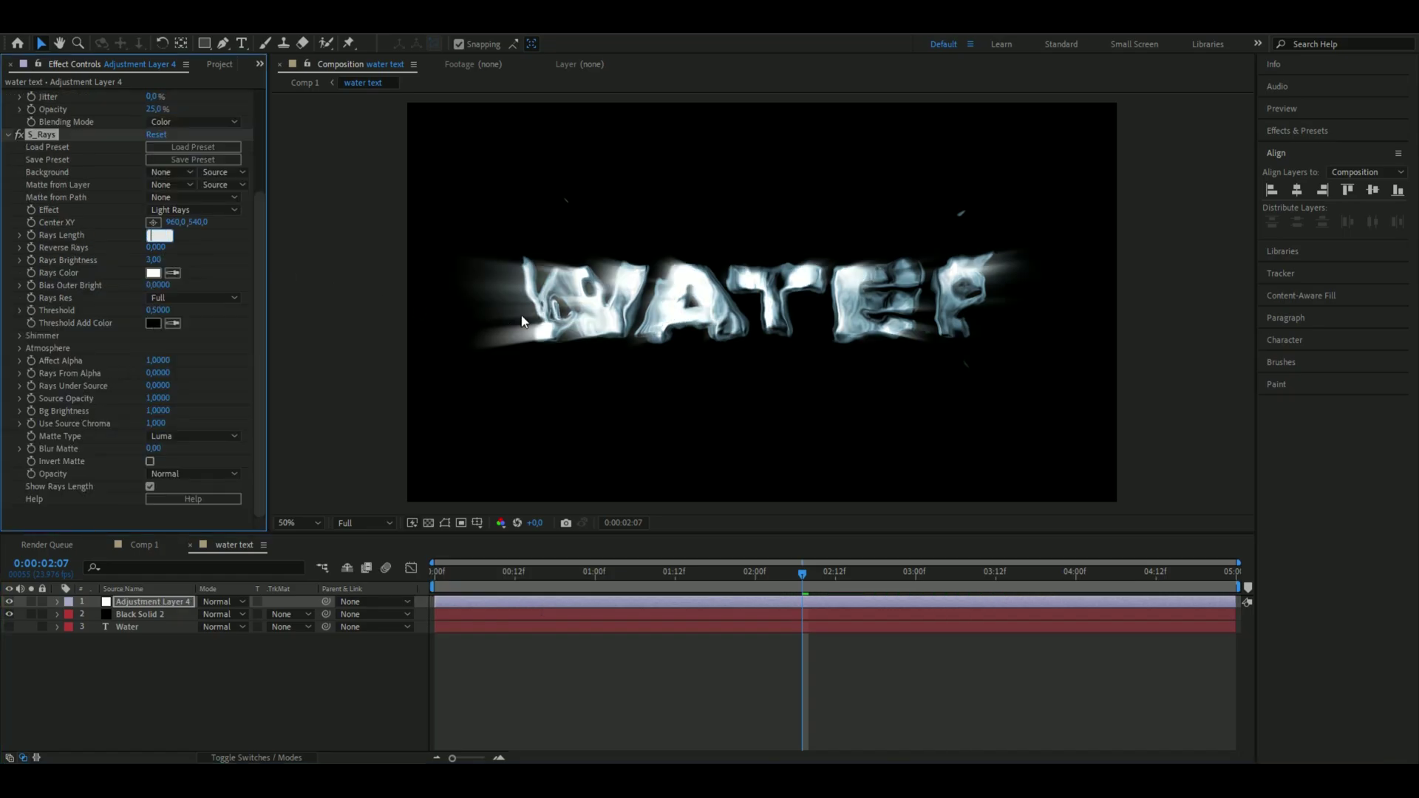
key("Return")
left_click(154, 259)
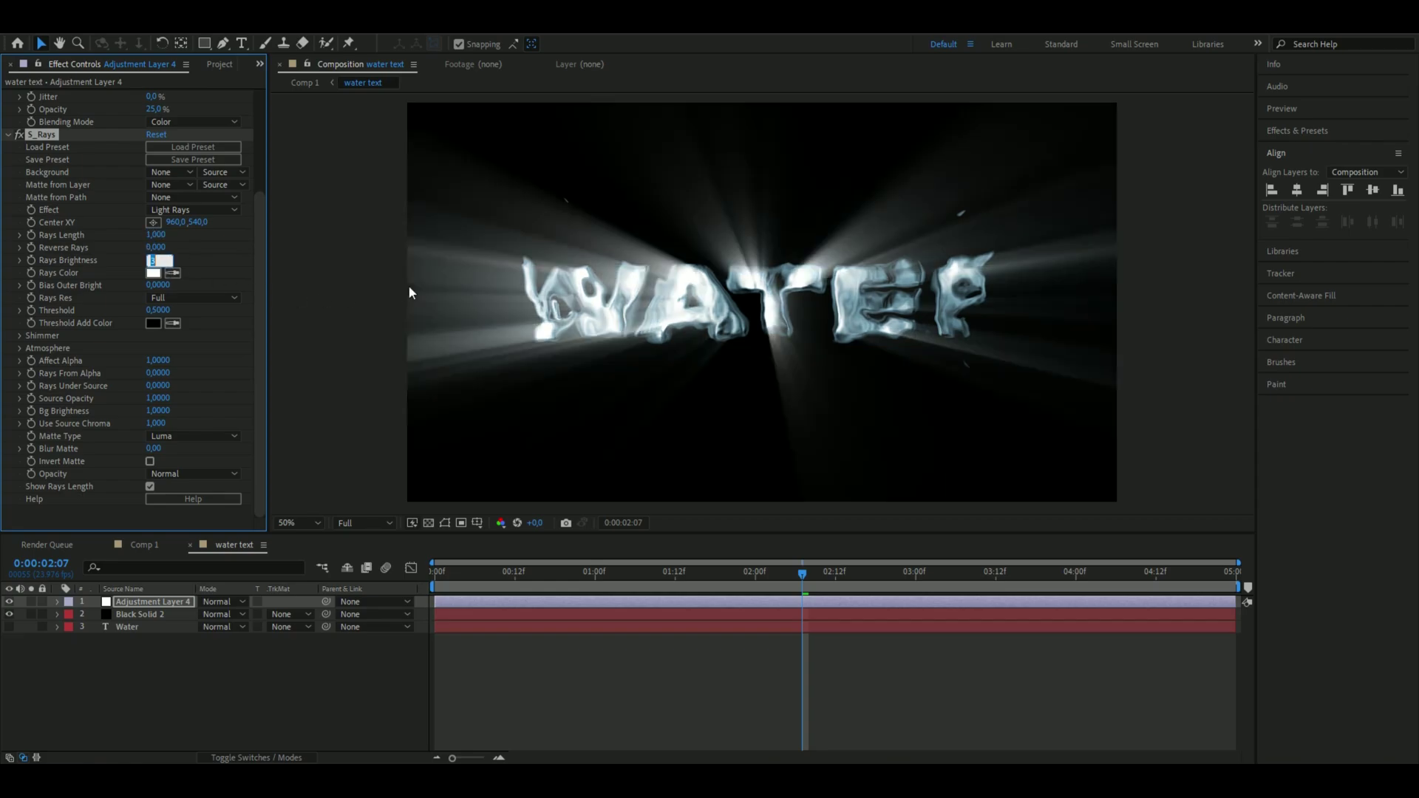
key("BackSpace")
type("1,5")
key("Return")
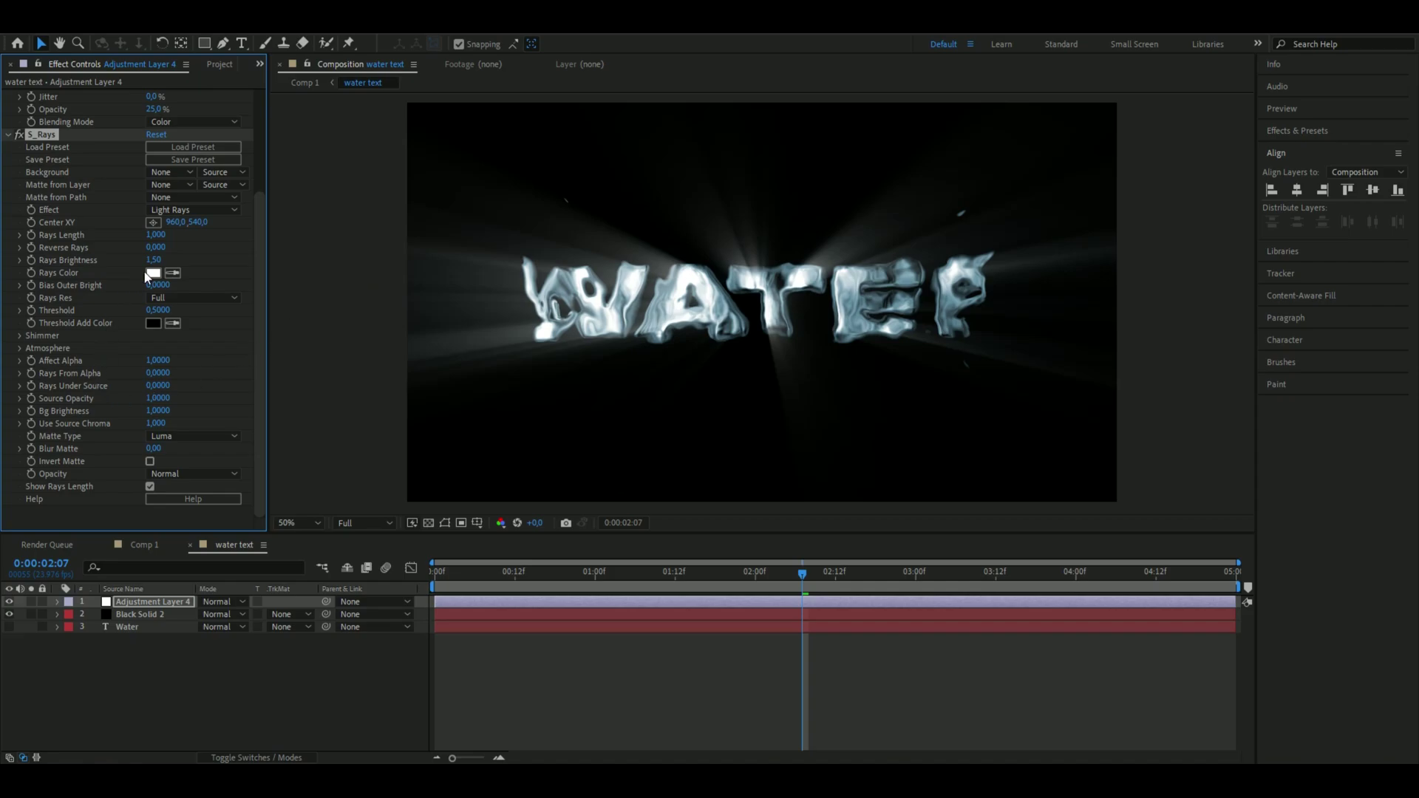
Set the Rays Color to a pale blue (B9E4FF).
left_click(153, 273)
left_click(218, 191)
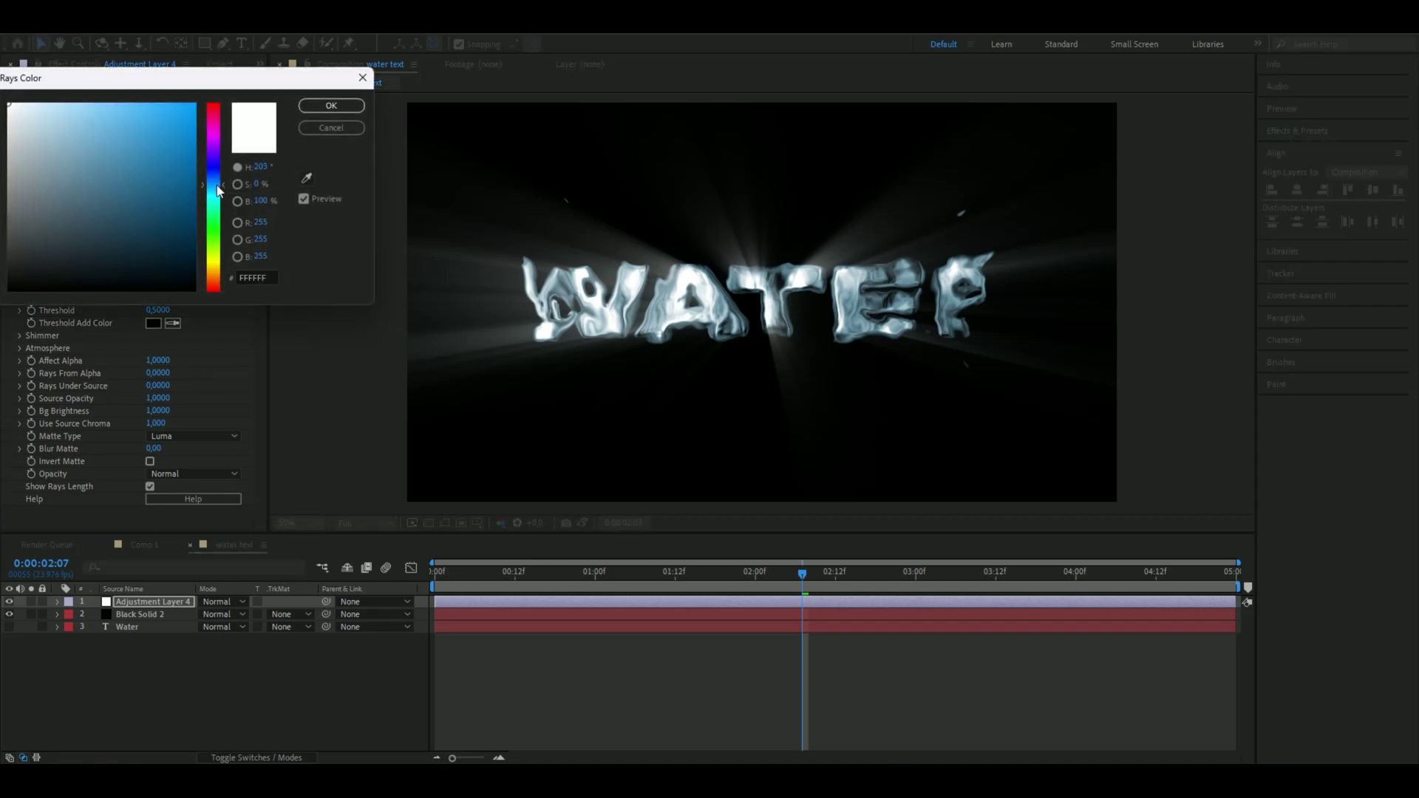
left_click_drag(40, 110, 62, 102)
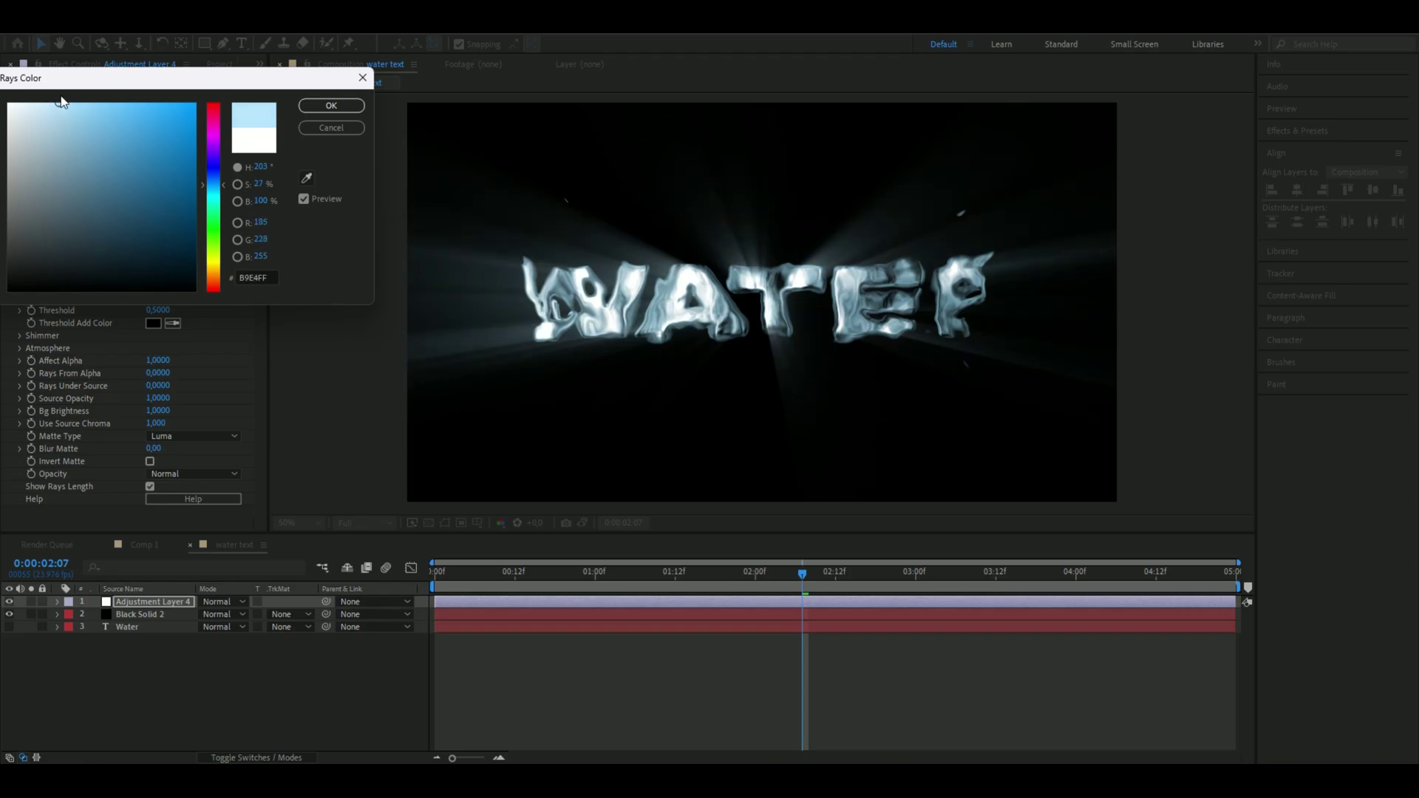
left_click(332, 105)
key("space")
Apply Deep Glow with Radius 1110 and Exposure 0,53, with Smooth Blending turned on.
key("ctrl+space")
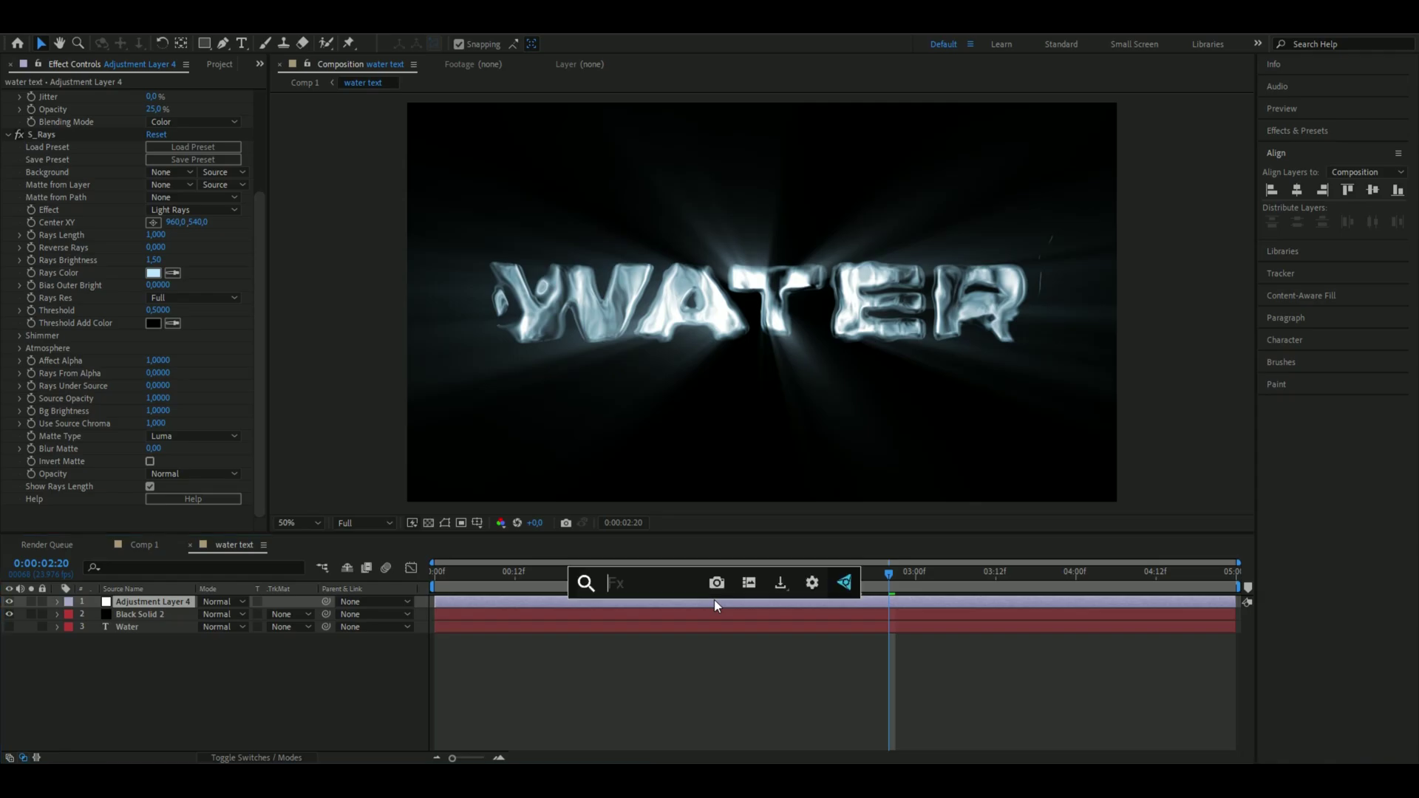
type("d")
key("Return")
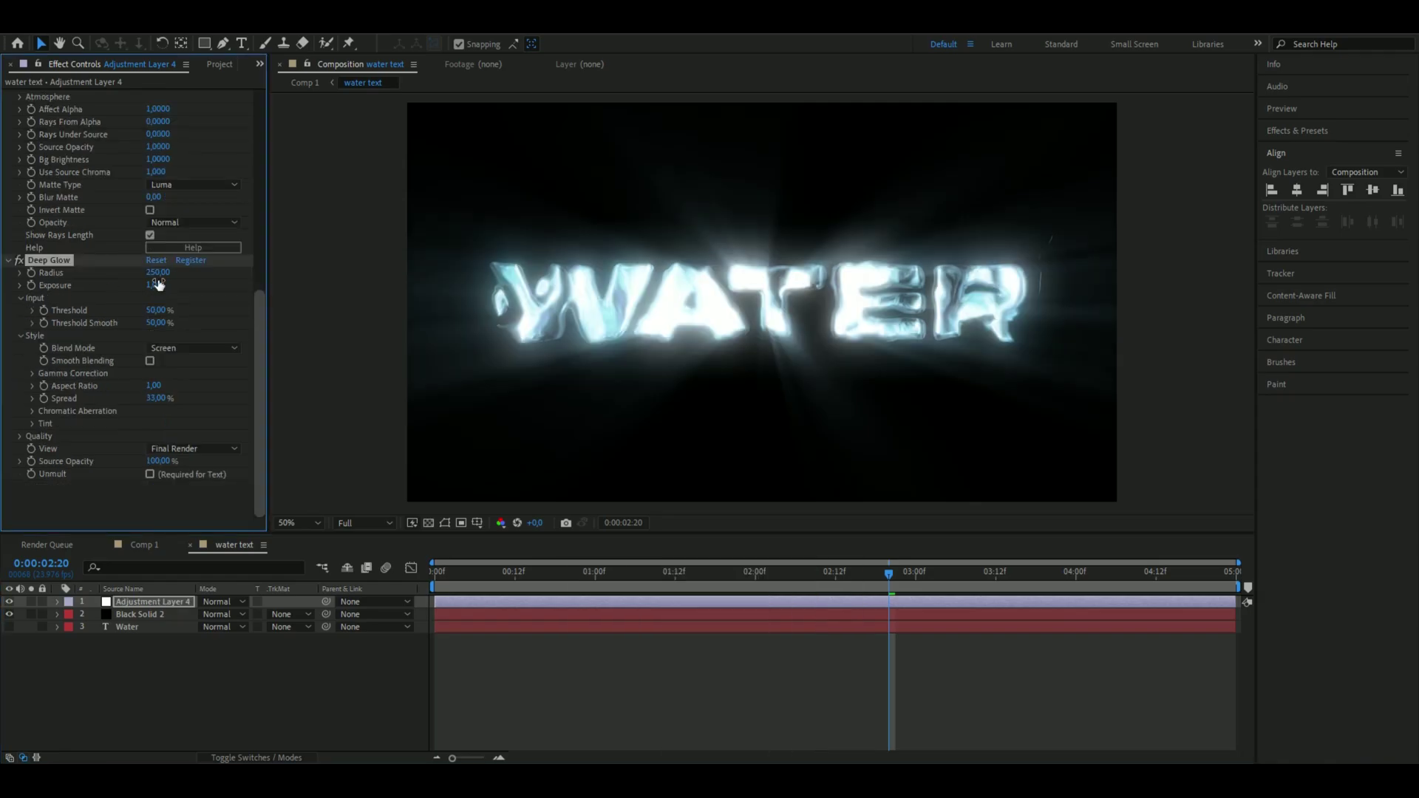
left_click(158, 273)
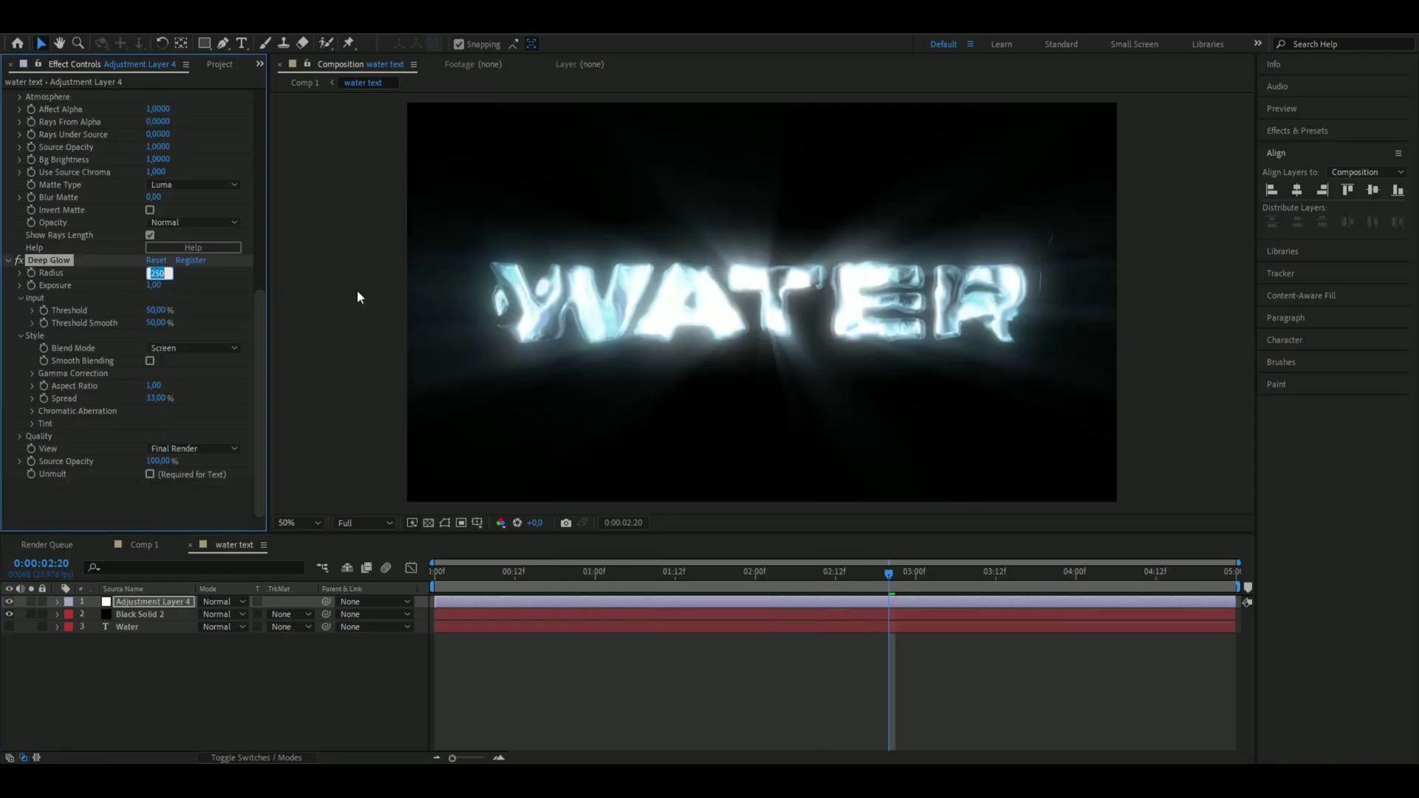
type("1110")
key("Tab")
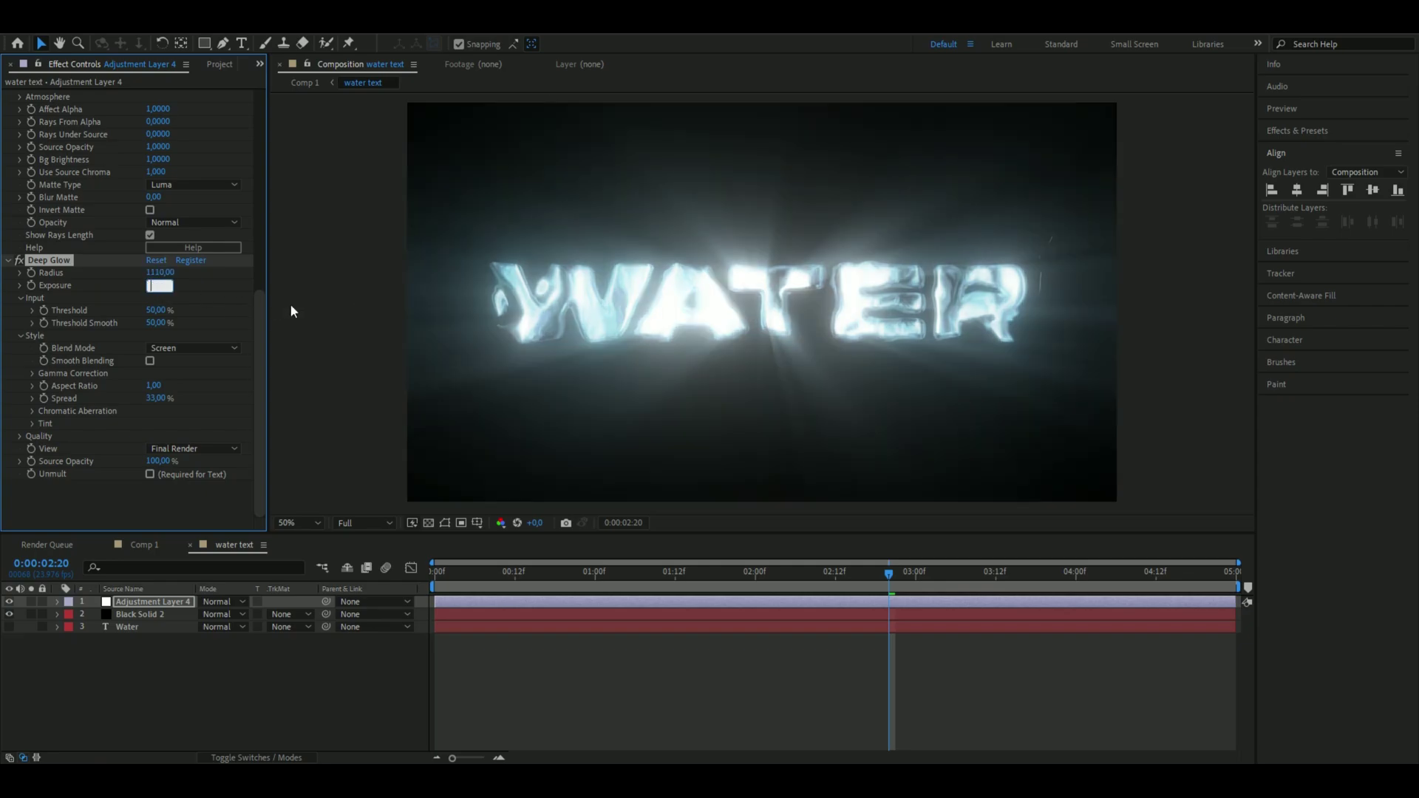
type("0,53")
key("Return")
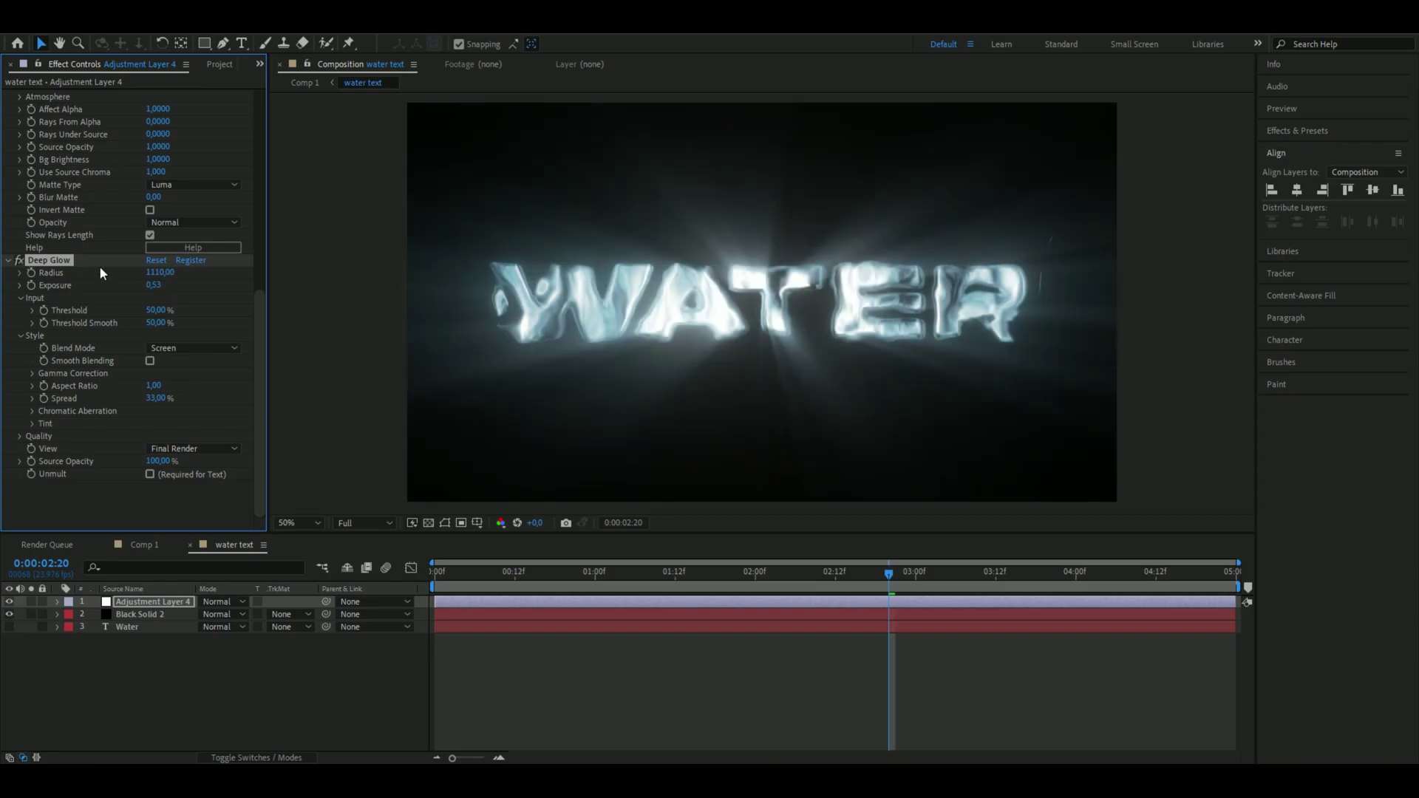
left_click(150, 361)
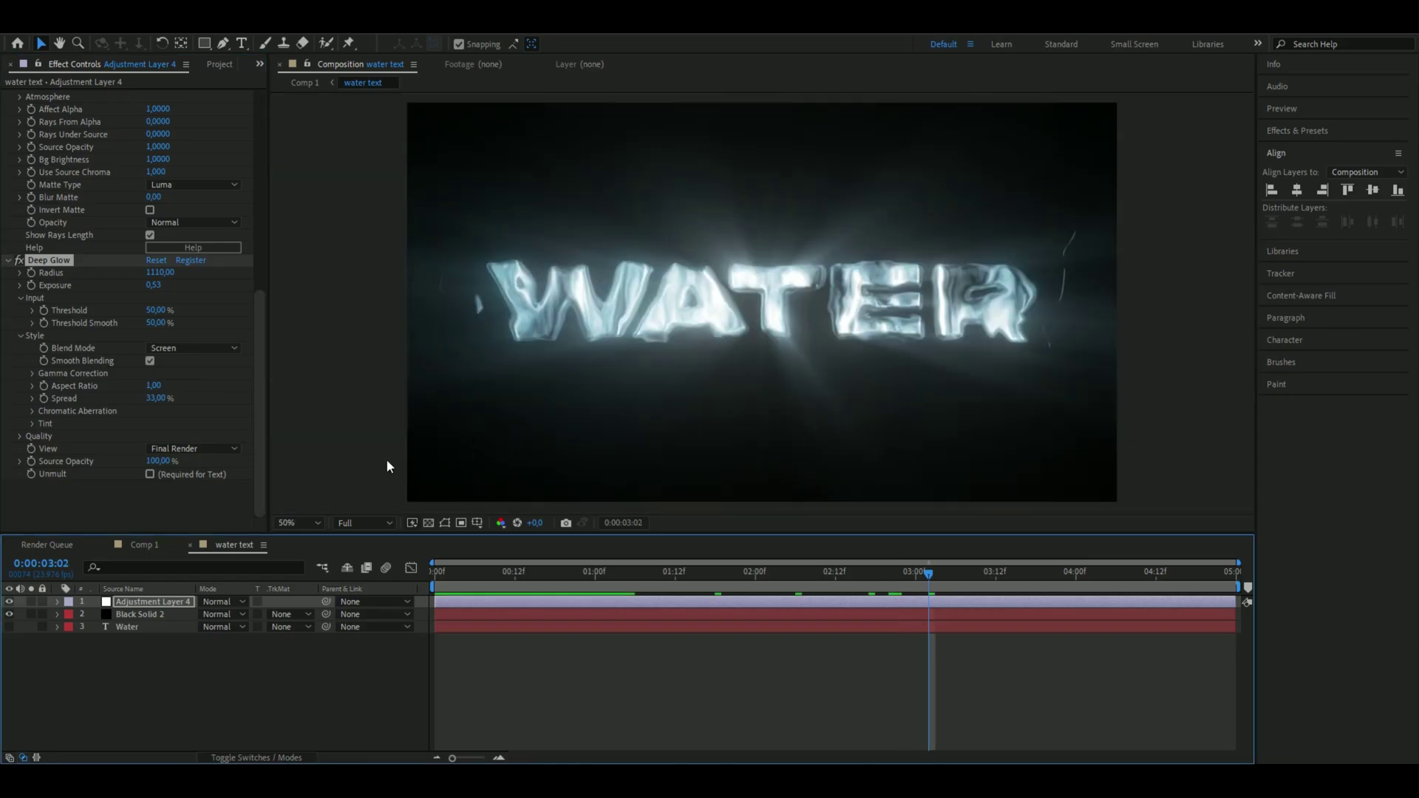
Set the 4-Color Gradient opacity to 30%.
scroll(222, 311, "up", 10)
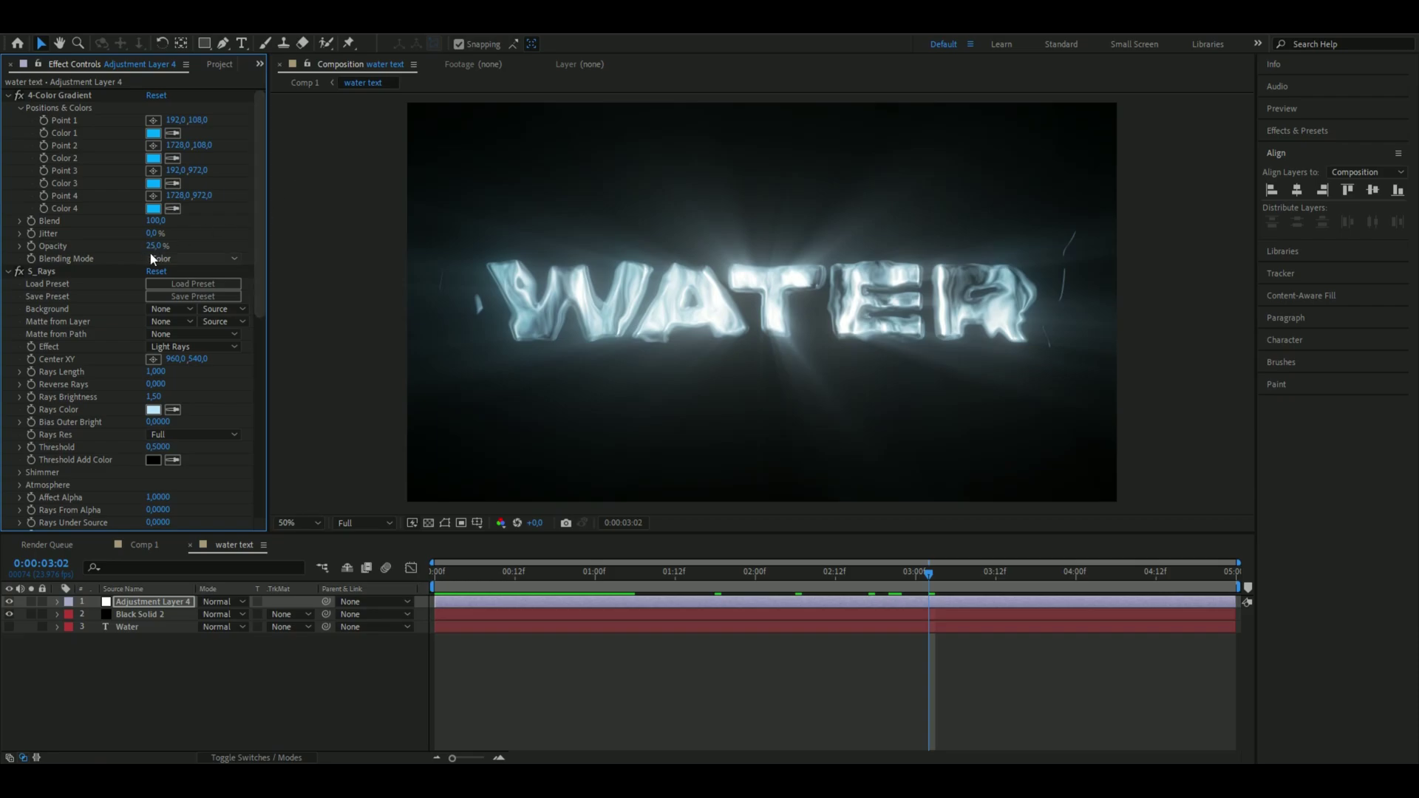
left_click_drag(153, 245, 171, 241)
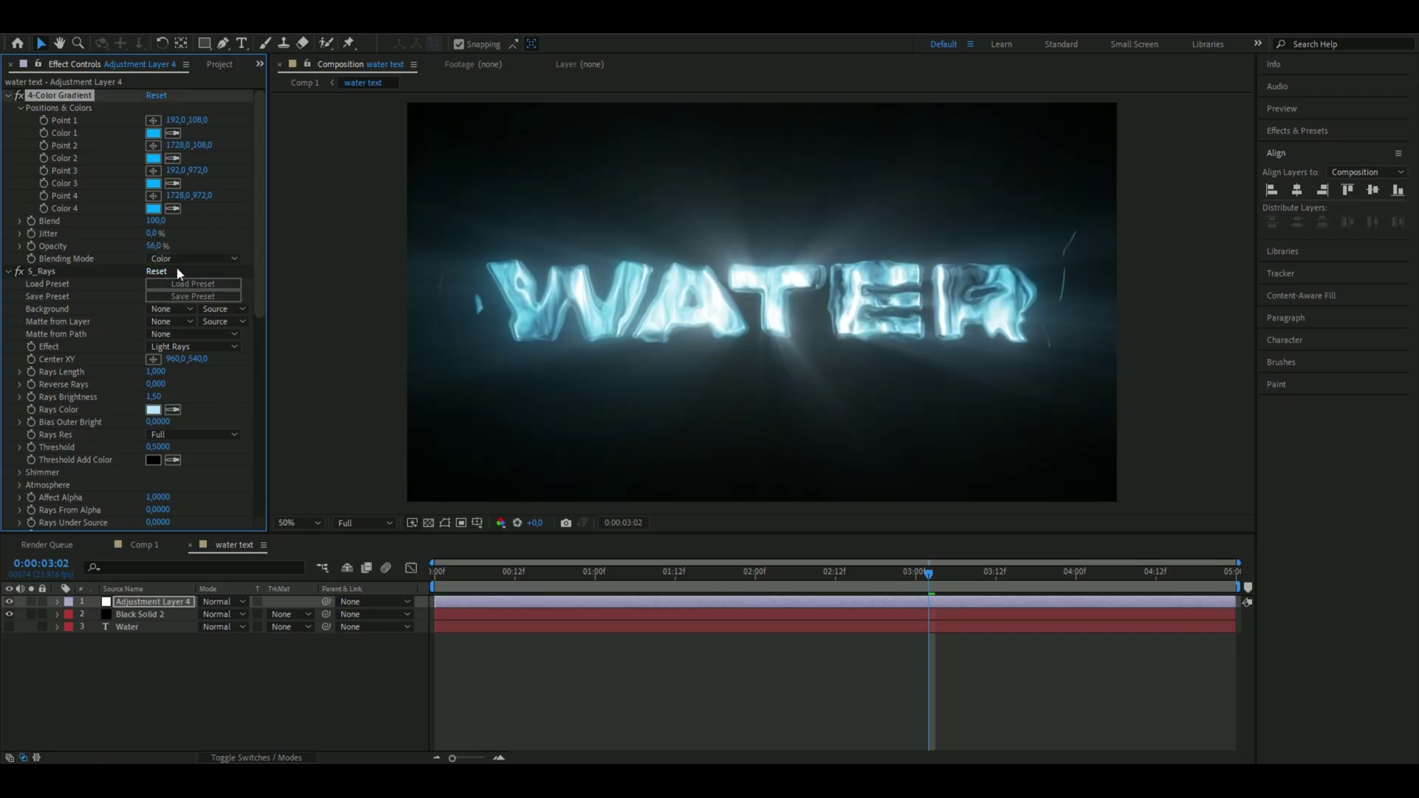
left_click(154, 246)
key("BackSpace")
type("30")
key("Return")
Change the S_Rays colour to a more saturated light blue, 98D7FF.
left_click(153, 409)
left_click_drag(68, 104, 84, 99)
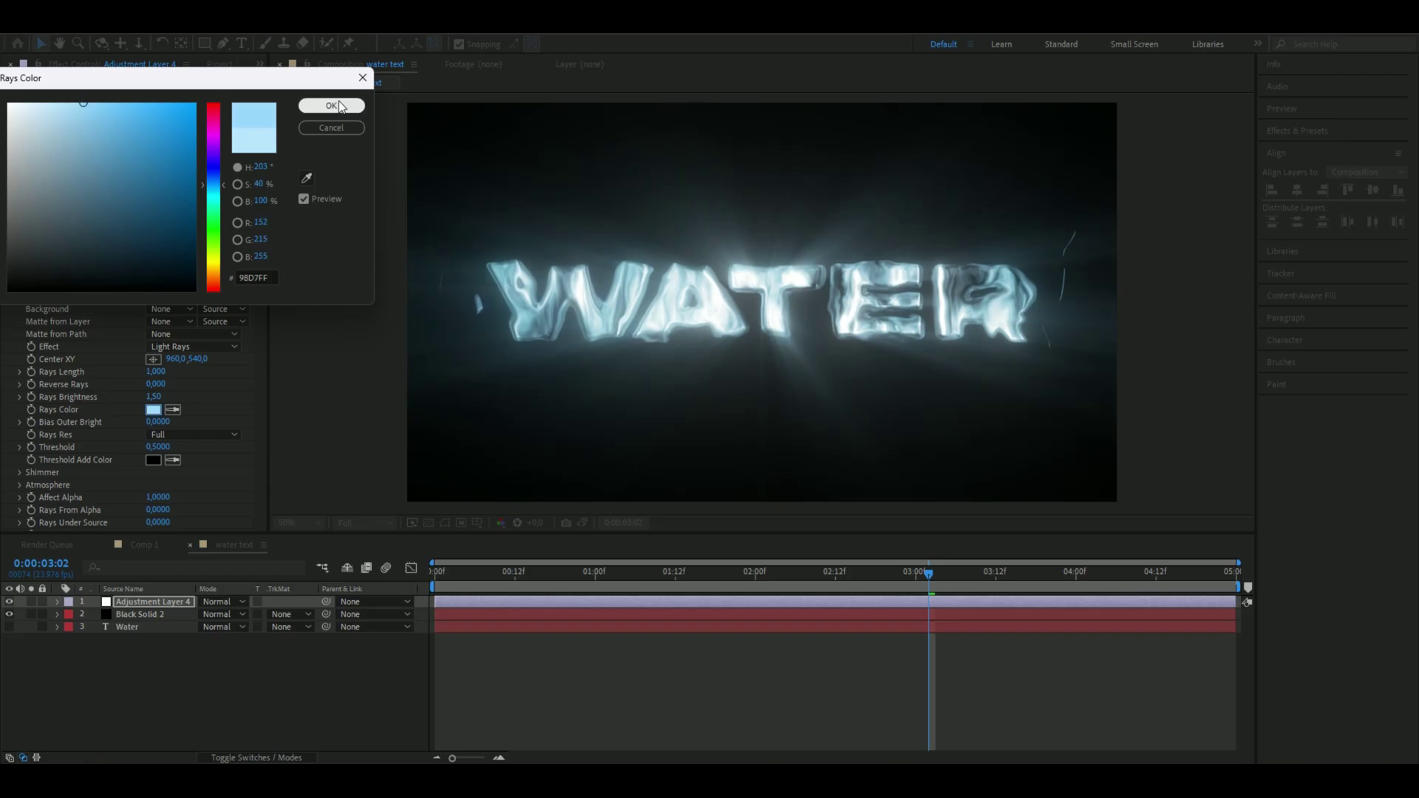
left_click(332, 106)
key("Page_Up")
key("Page_Up")
key("Page_Up")
key("Page_Up")
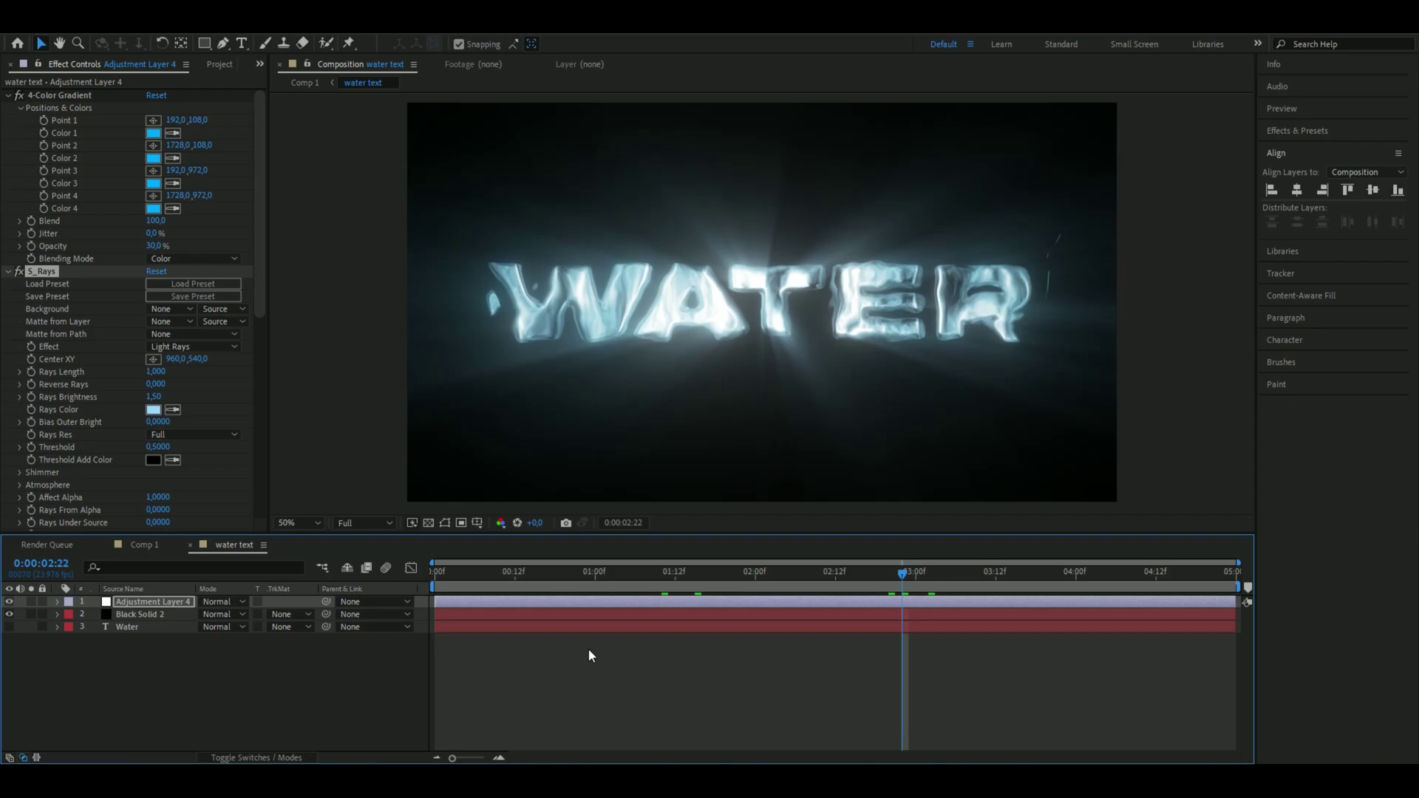
Add Adjustment Layer 5 with Heatwave at defaults, then preview from 0:00:01:19.
key("ctrl+alt+y")
key("ctrl+space")
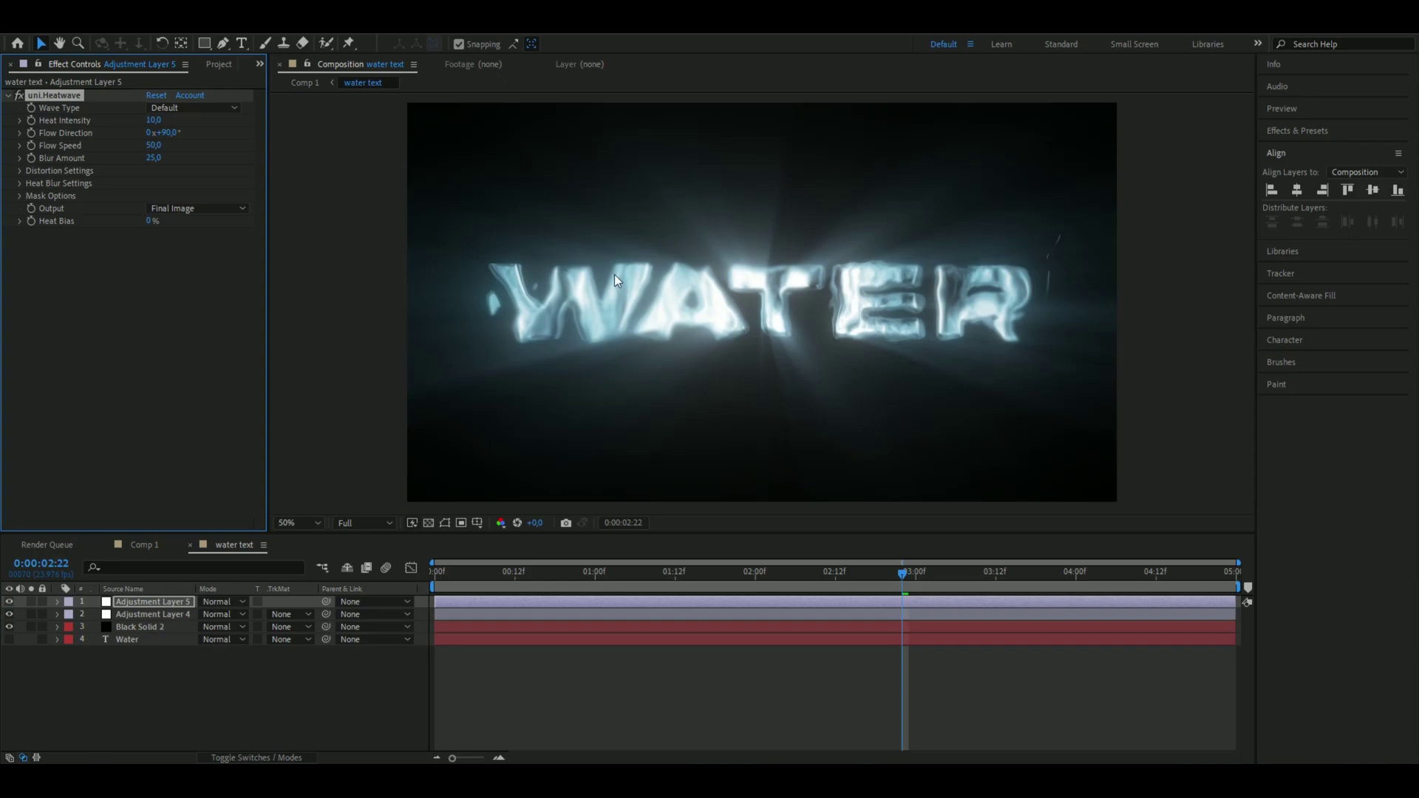
left_click_drag(901, 573, 725, 573)
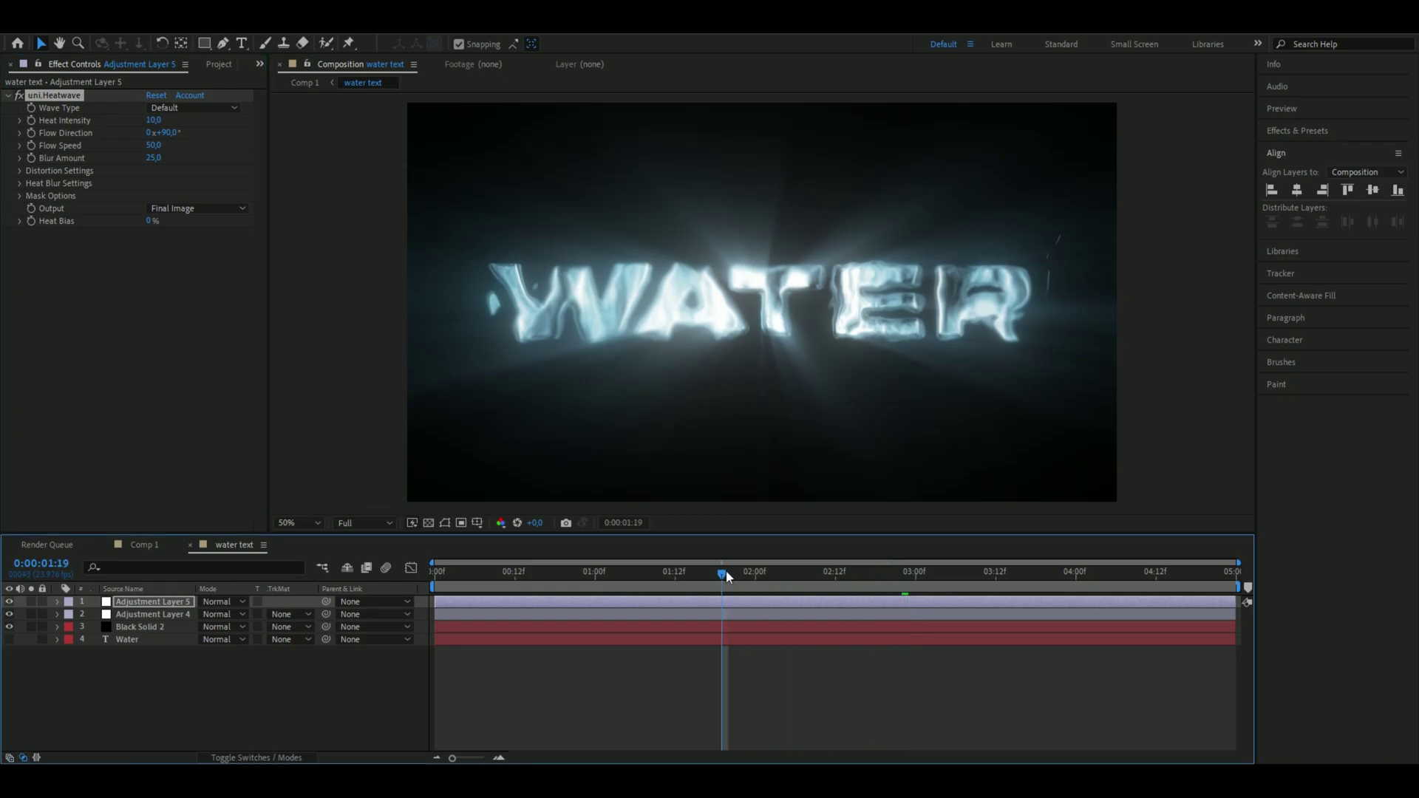
key("space")
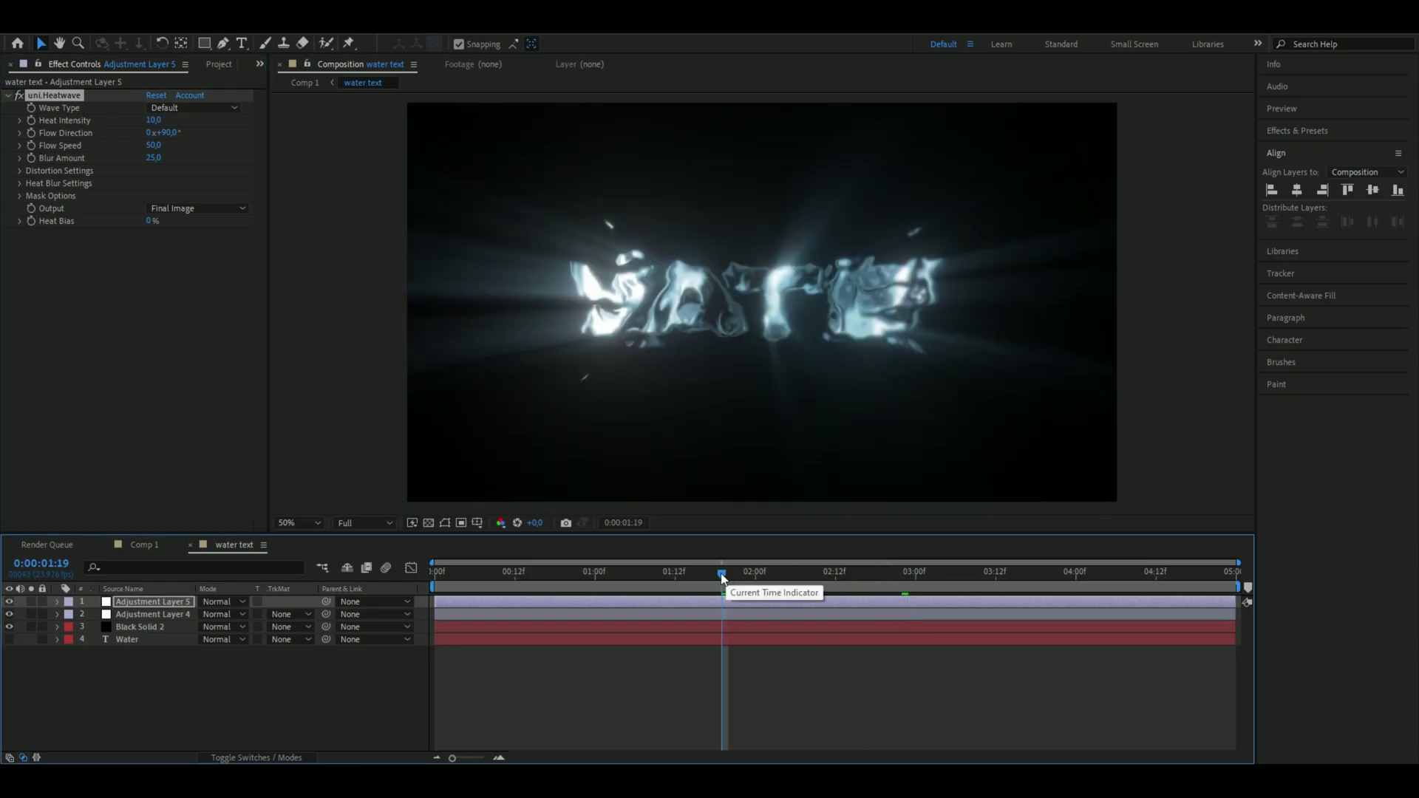